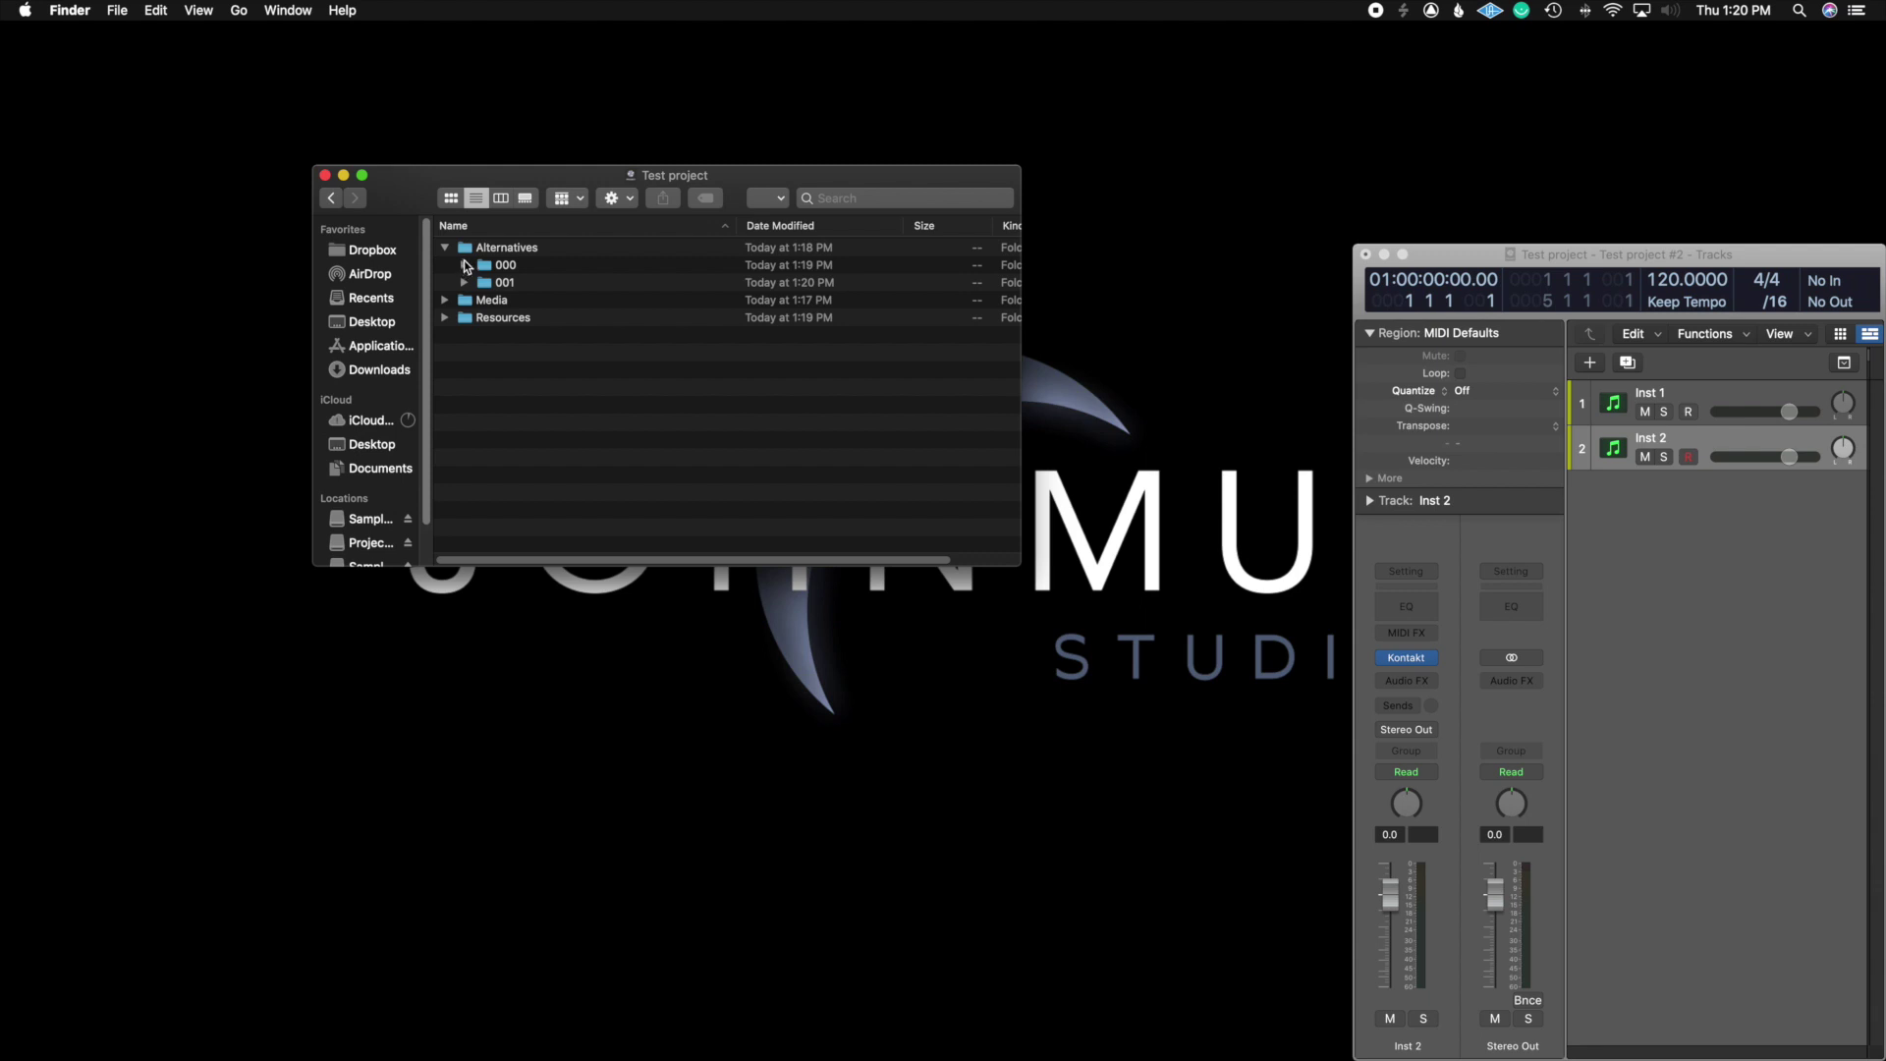
Step: Expand the 000 and 001 alternatives inside the Test project package and examine their files
left_click(463, 265)
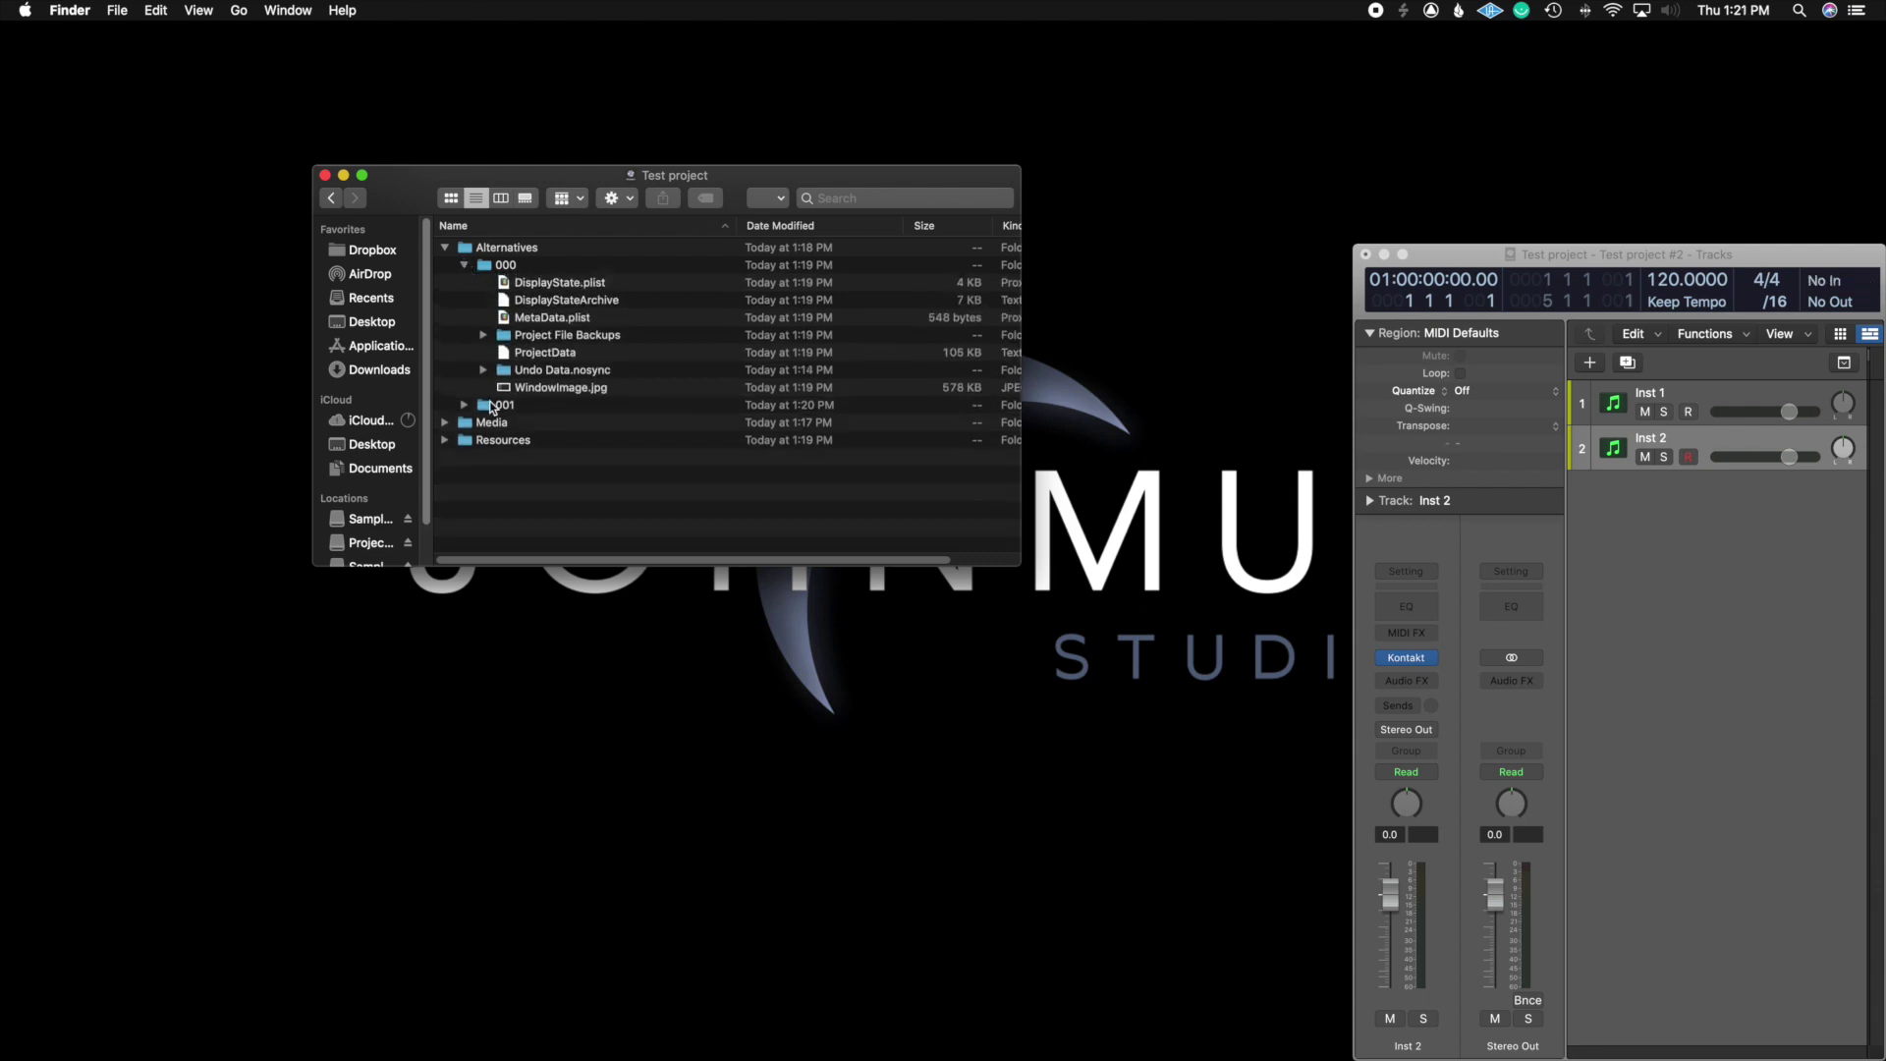
left_click(463, 405)
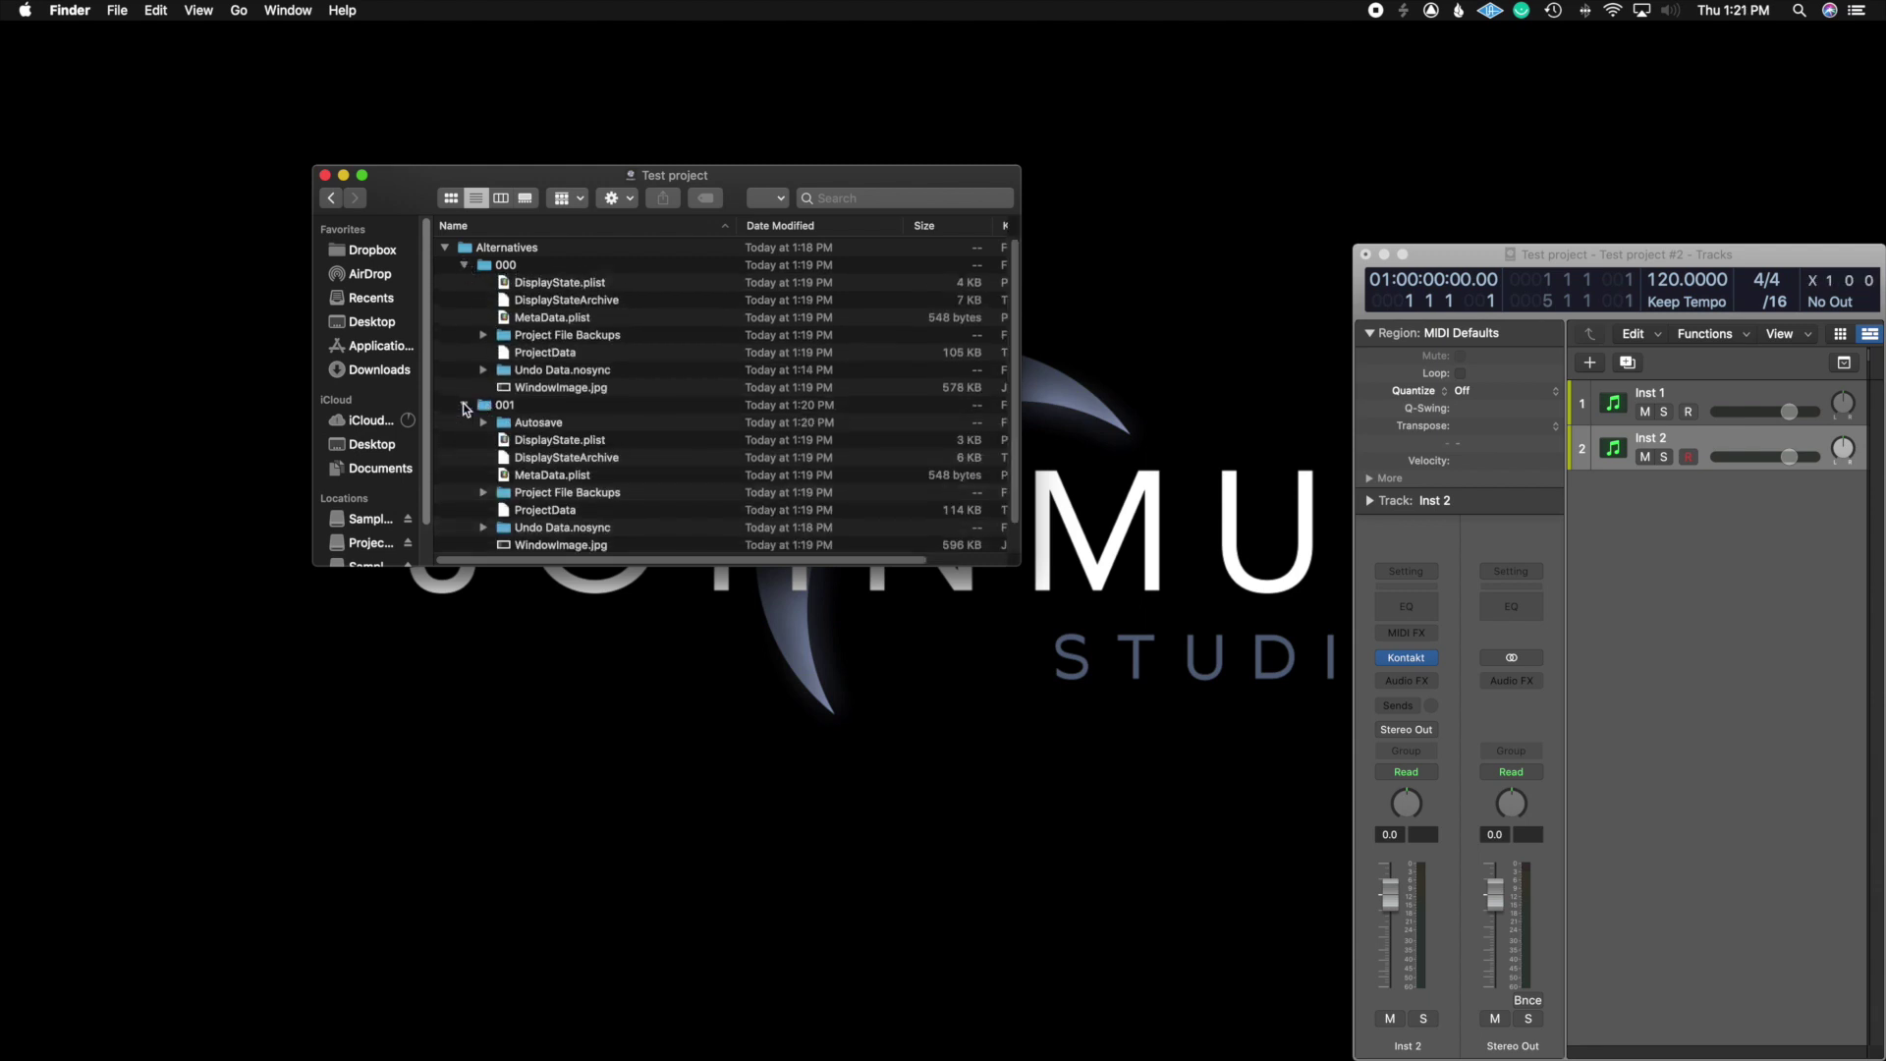
left_click_drag(774, 187, 646, 134)
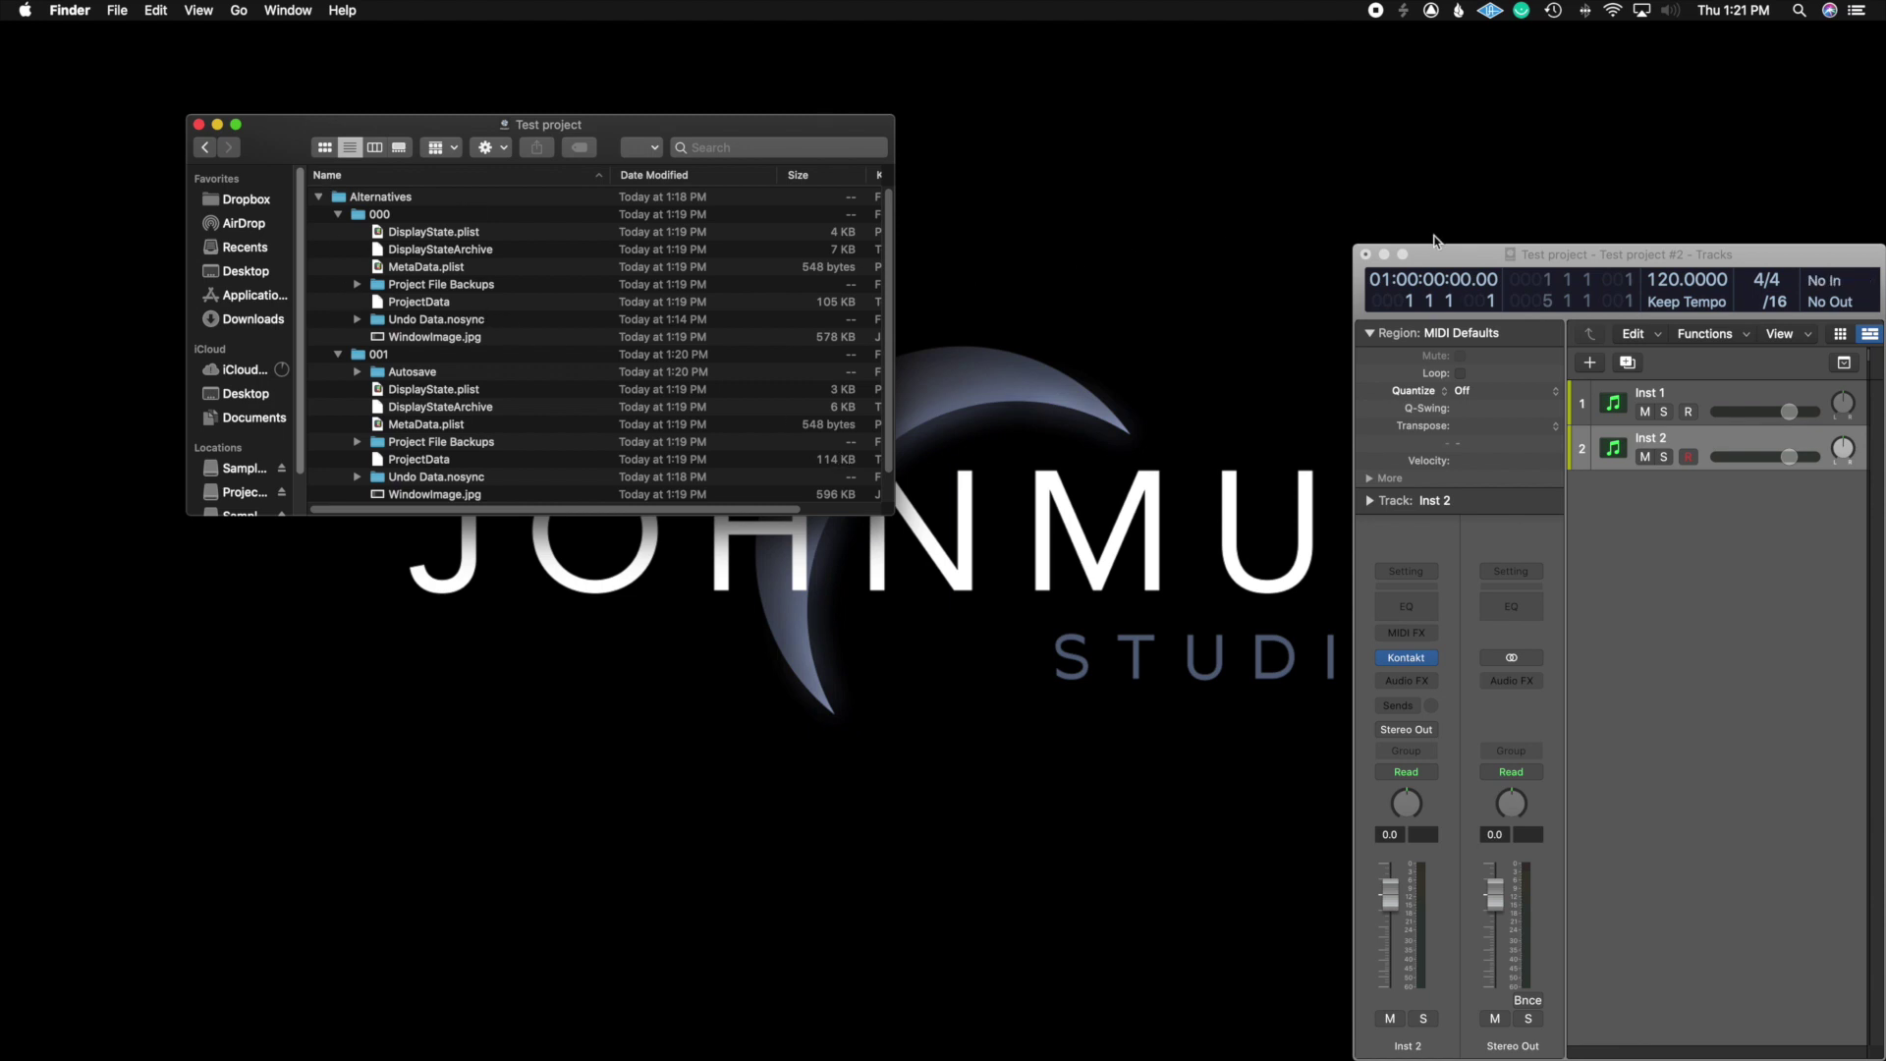
Step: Switch to Logic Pro X and export the current alternative as a project package named "Test Project Final" on the Desktop
double_click(1437, 253)
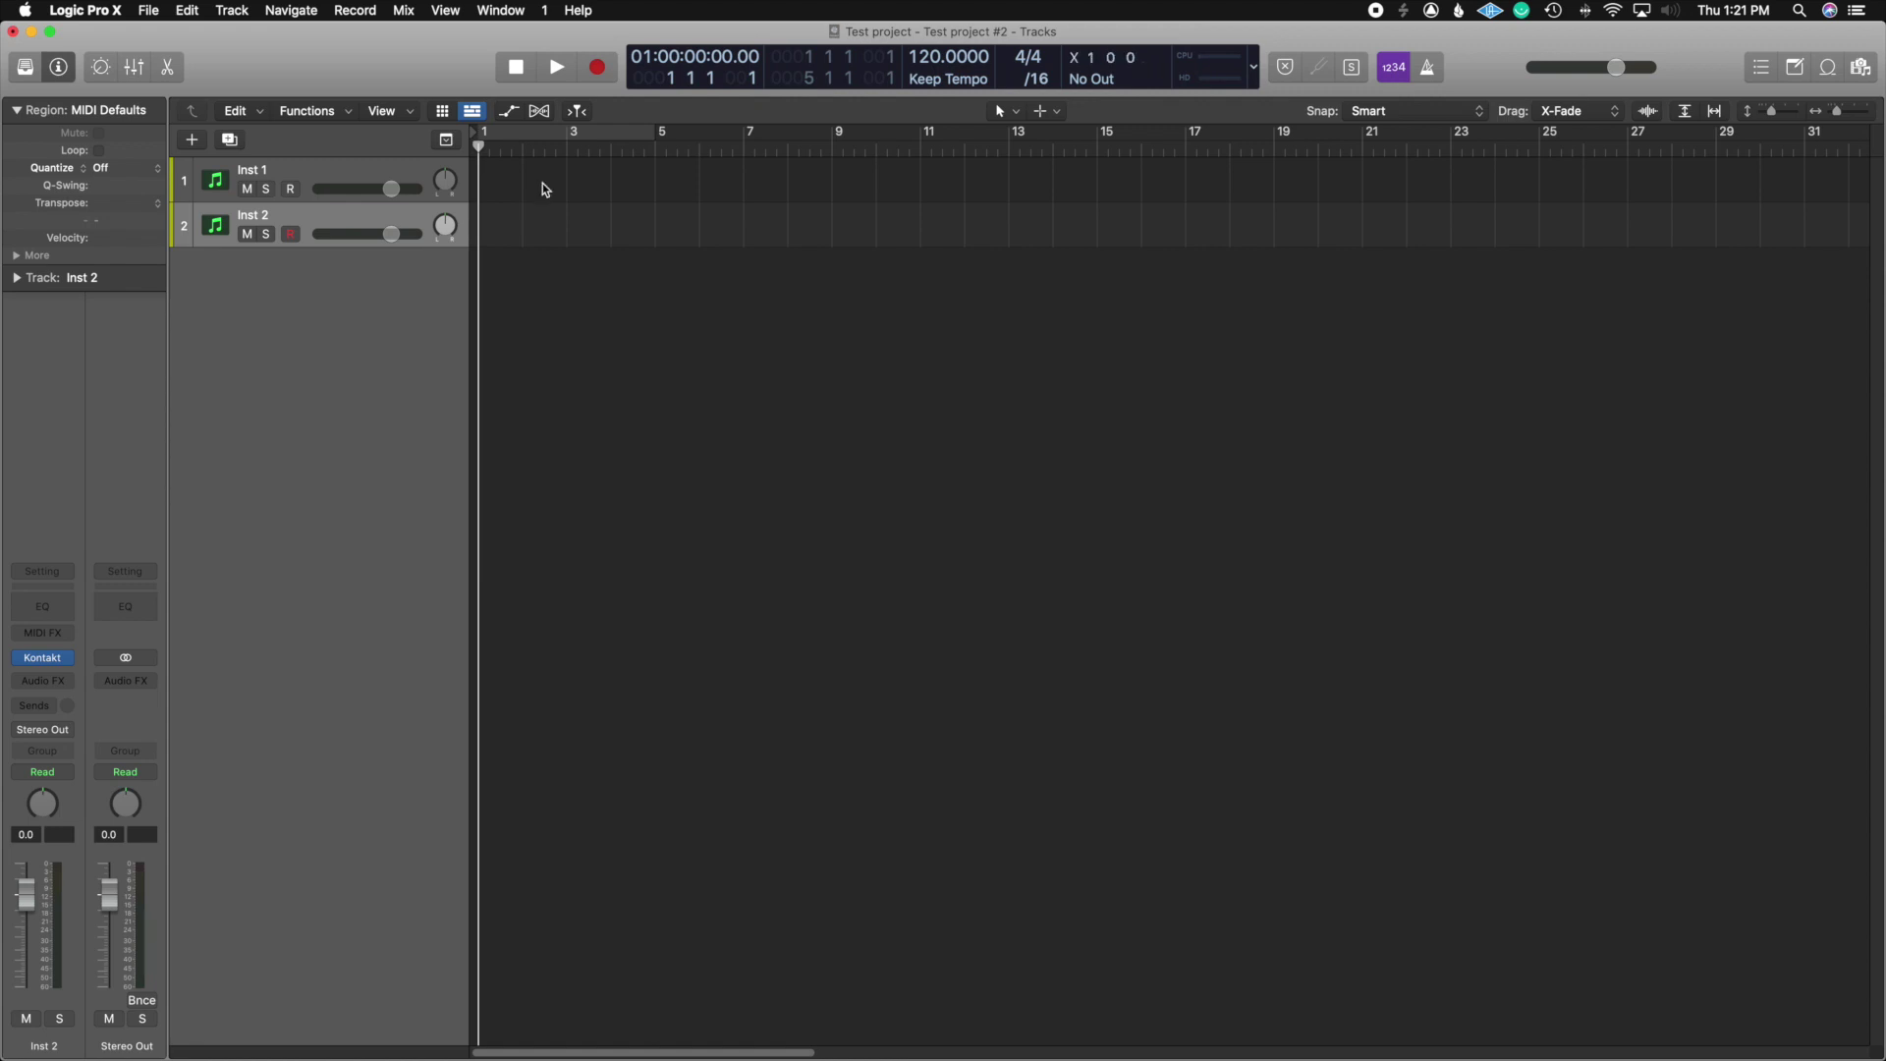
left_click(151, 14)
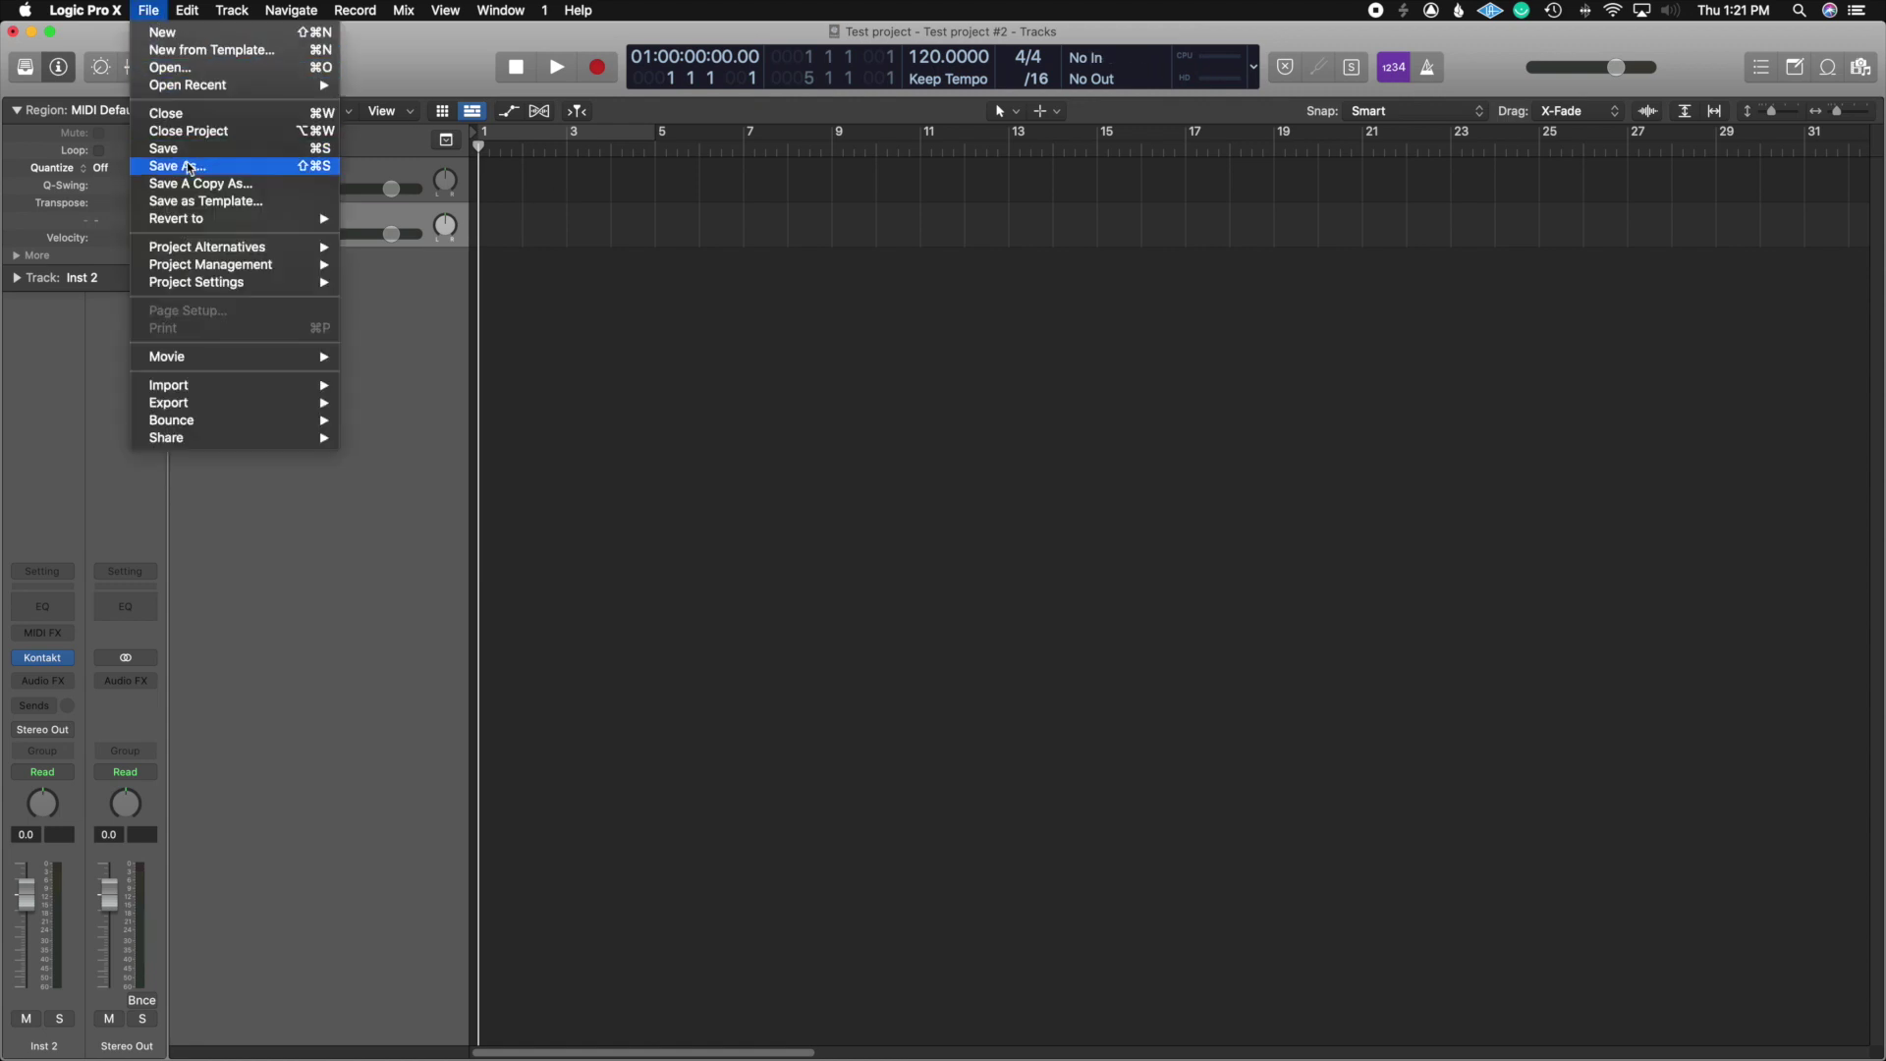
mouse_move(250, 253)
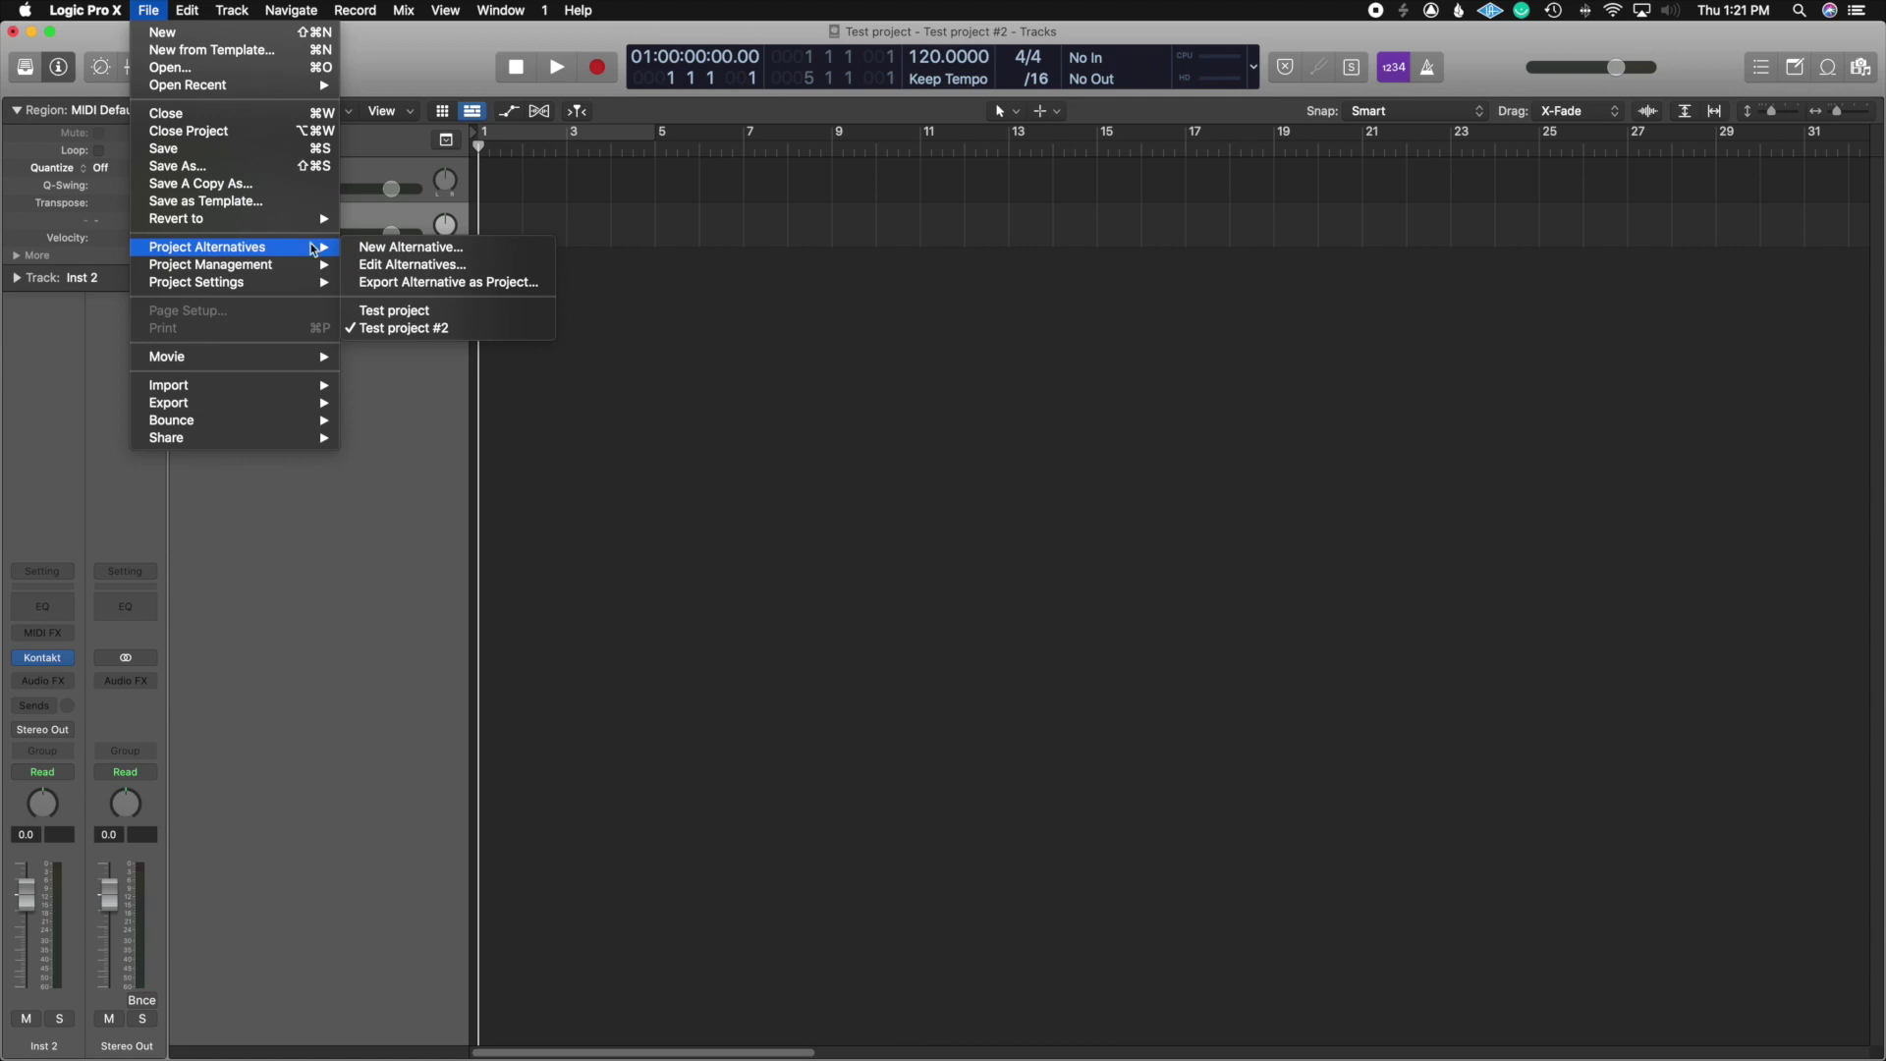
left_click(440, 284)
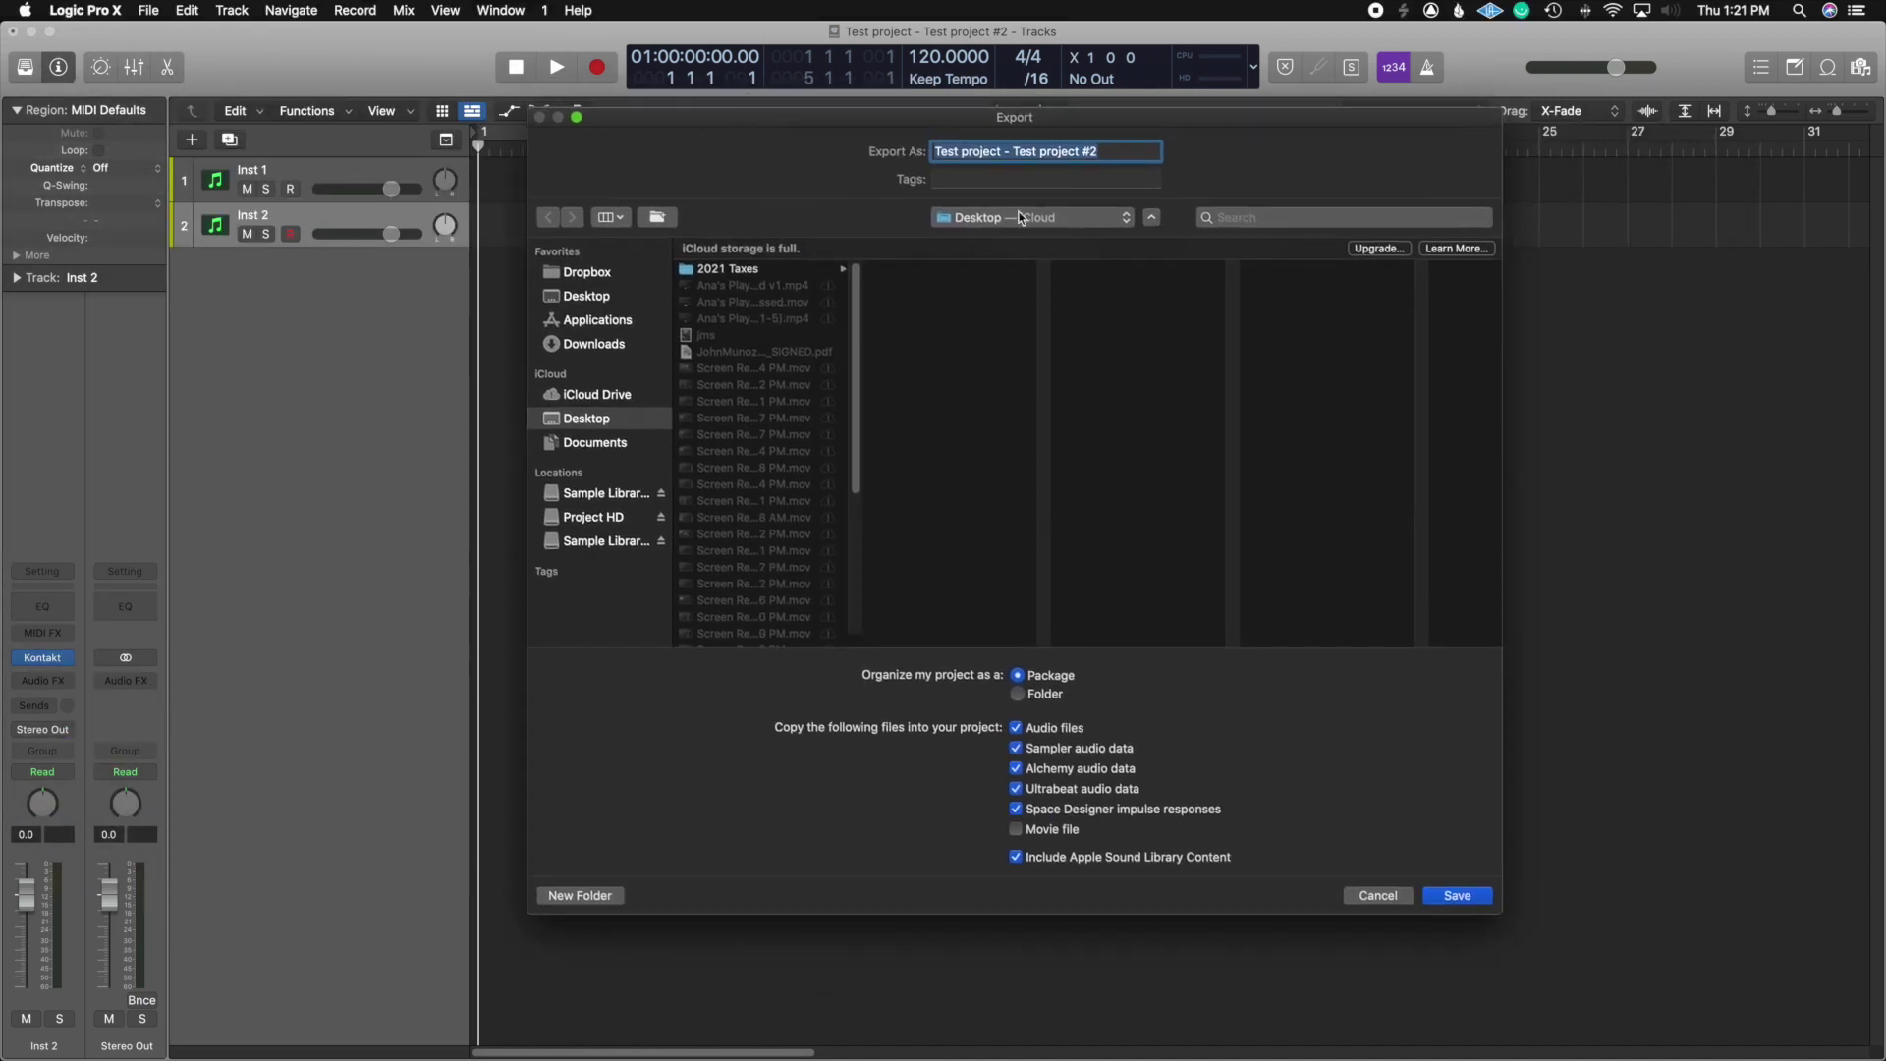
type("T")
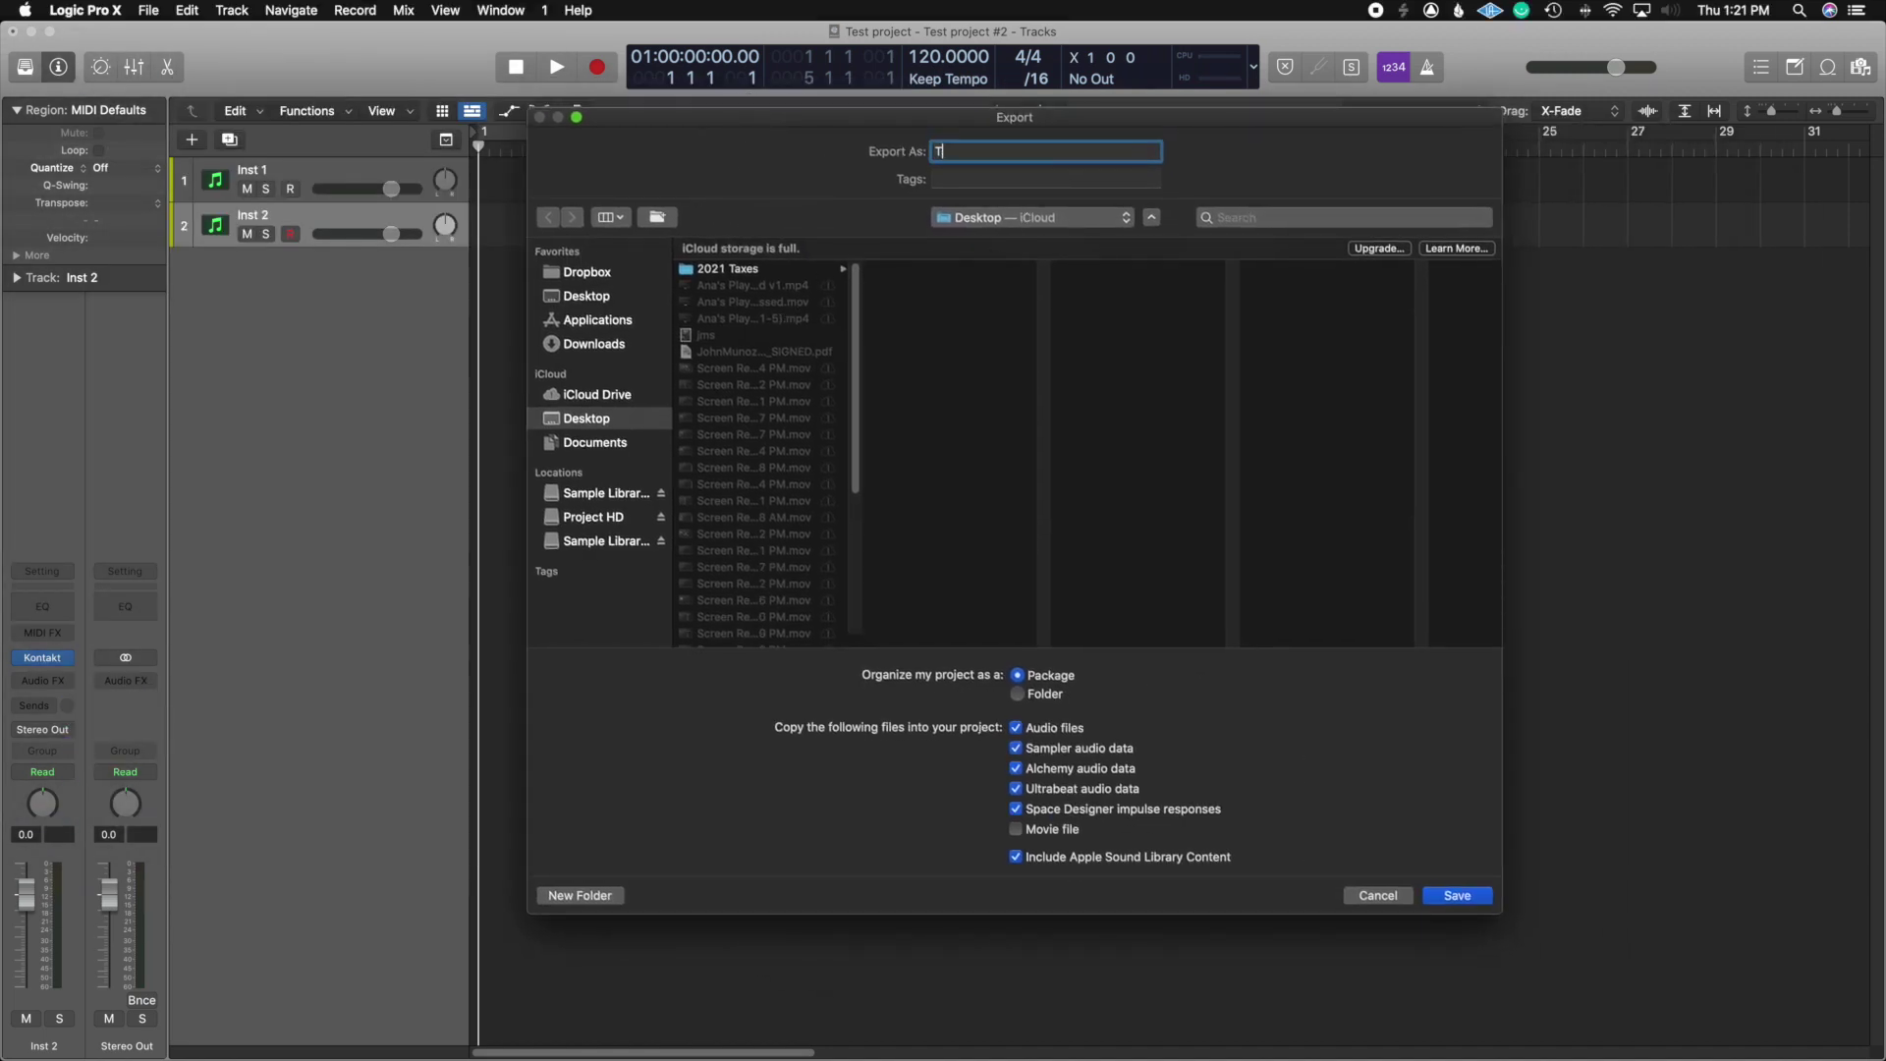
type("est O")
key("BackSpace")
type("Pto")
key("BackSpace")
type("roject Fi")
type("an")
key("BackSpace")
key("BackSpace")
type("na")
key("Return")
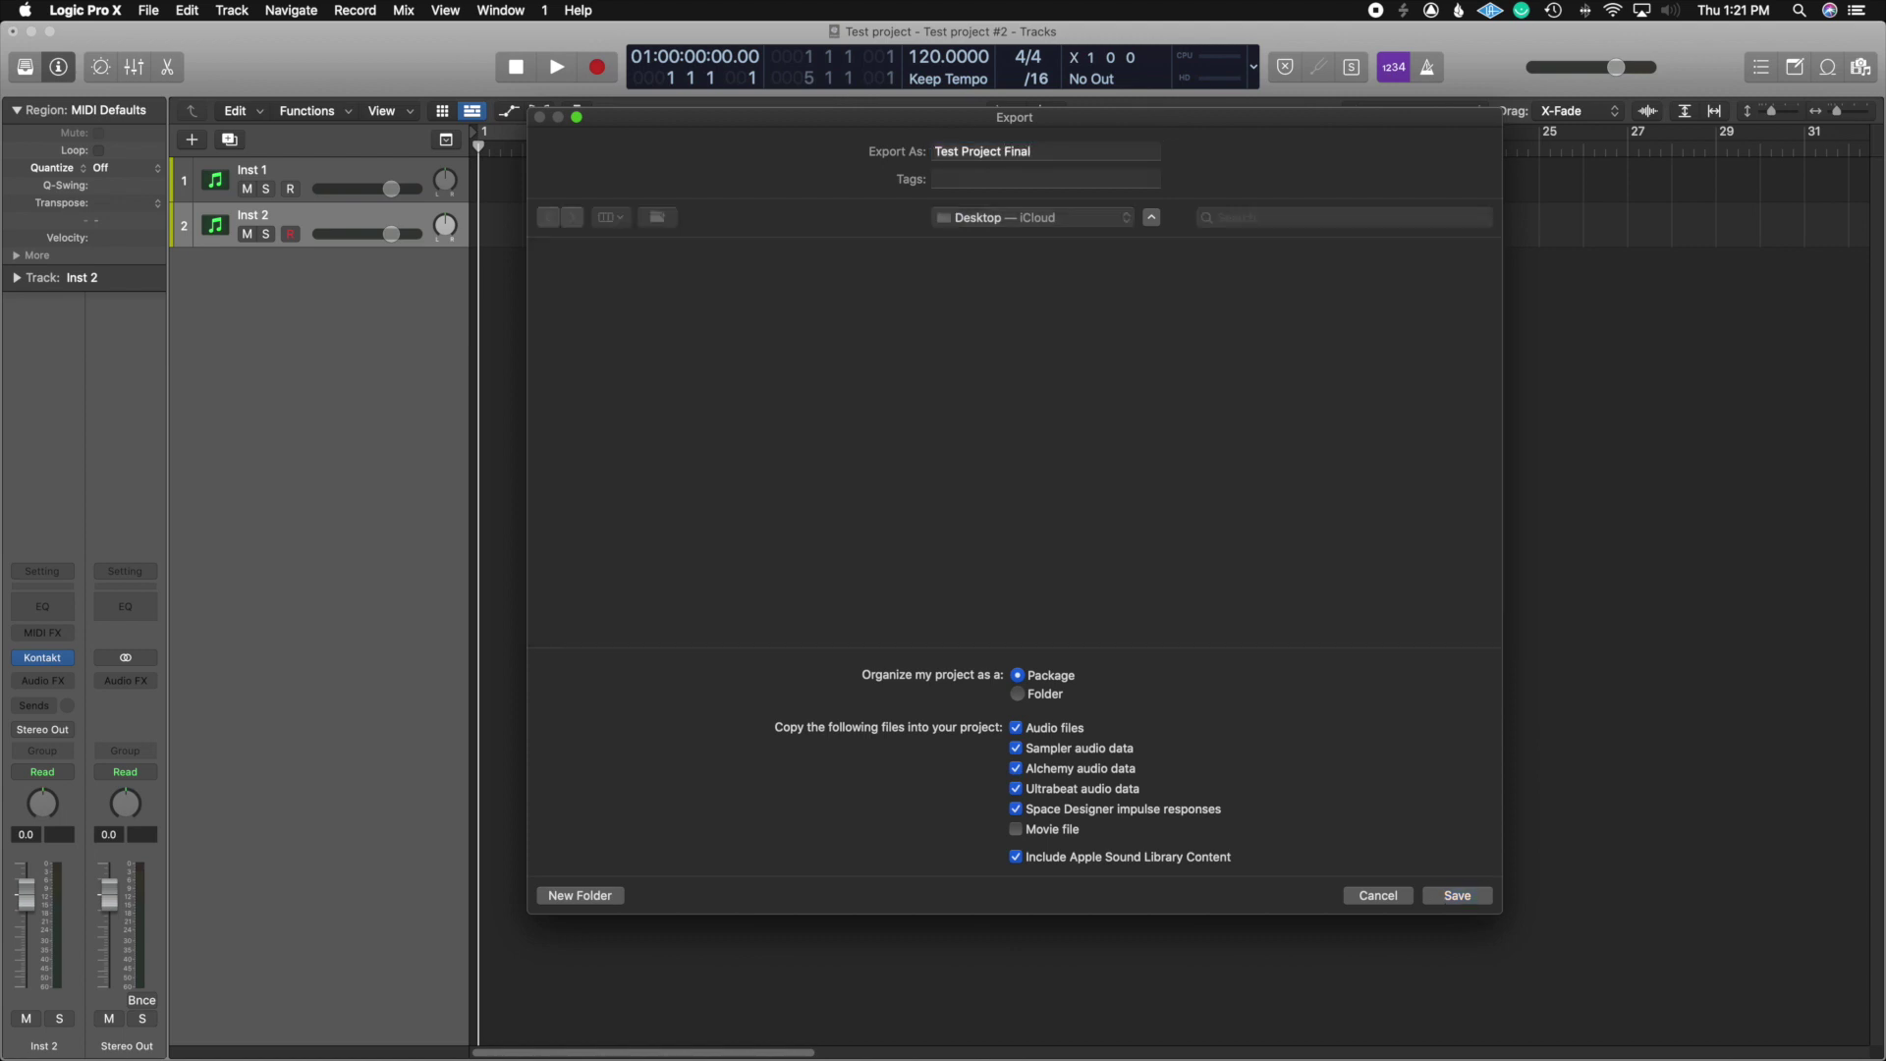
Step: Minimize the Logic Pro X window and locate the exported Test Project Final on the Desktop in Finder
left_click(33, 33)
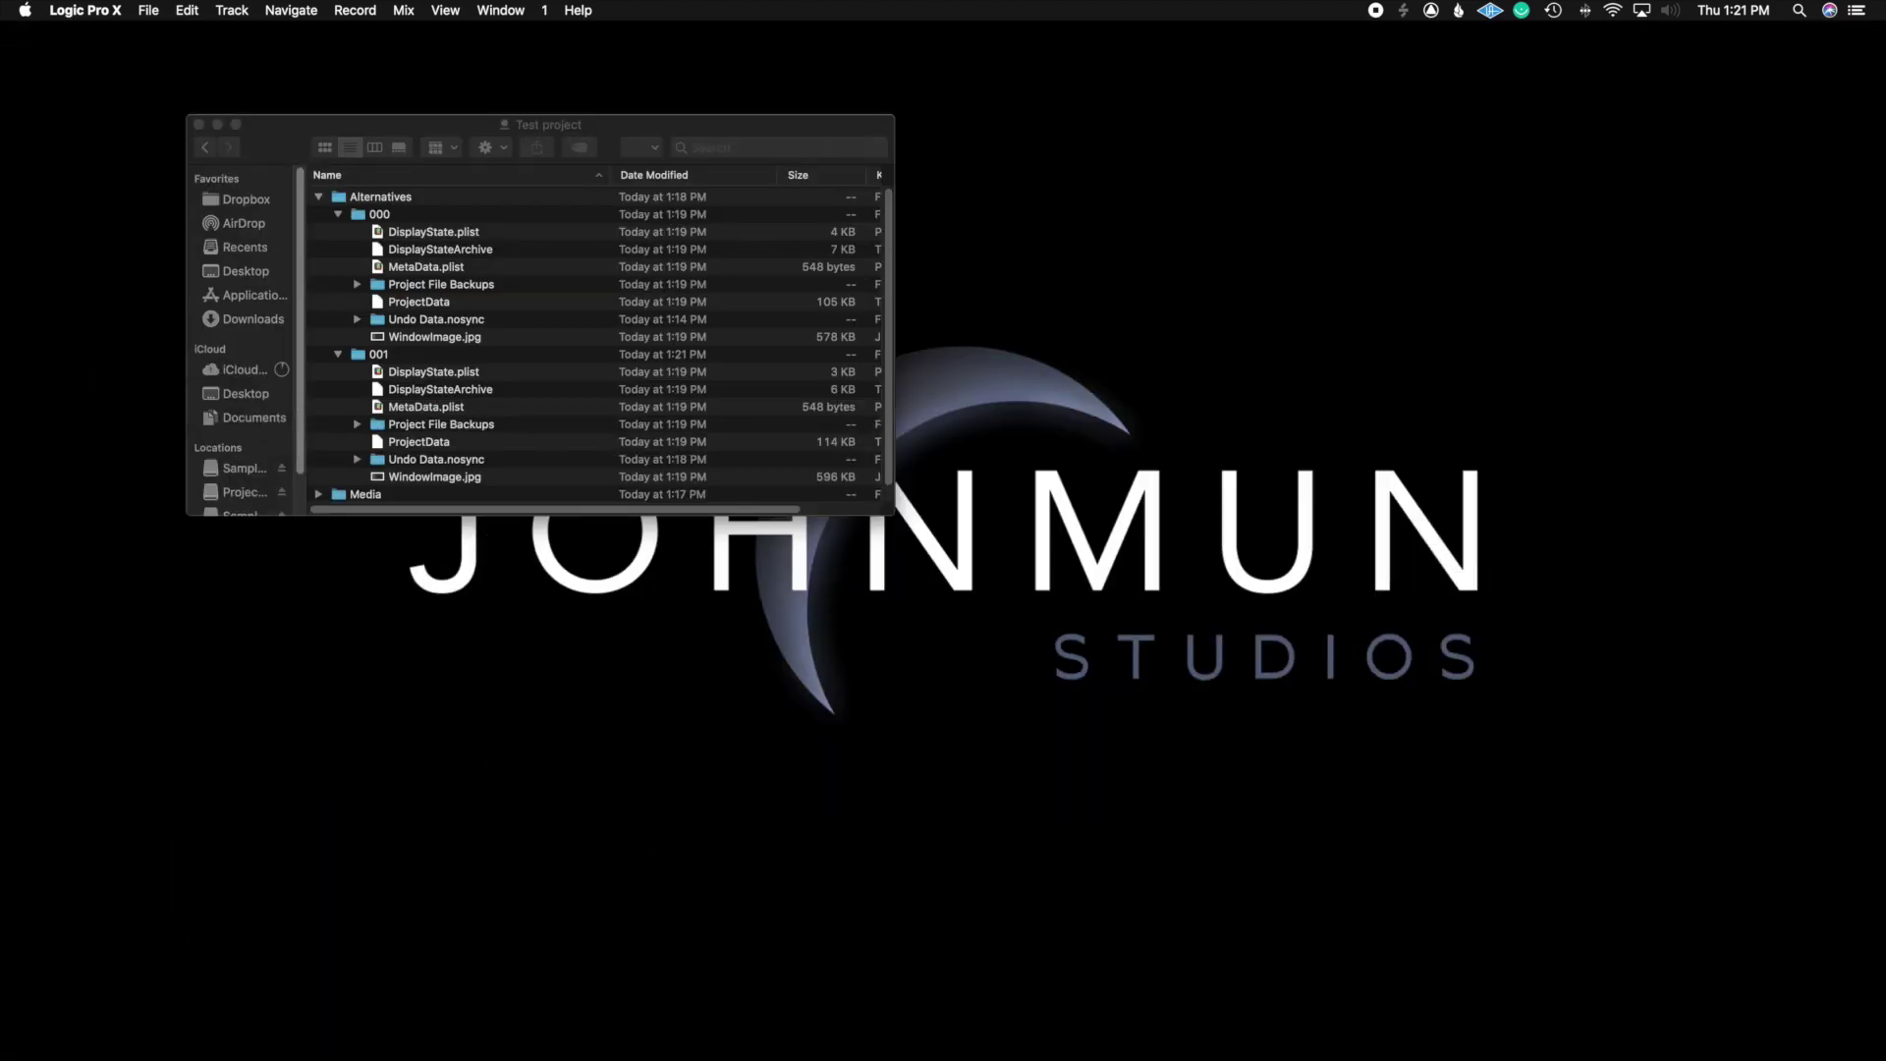
left_click(249, 274)
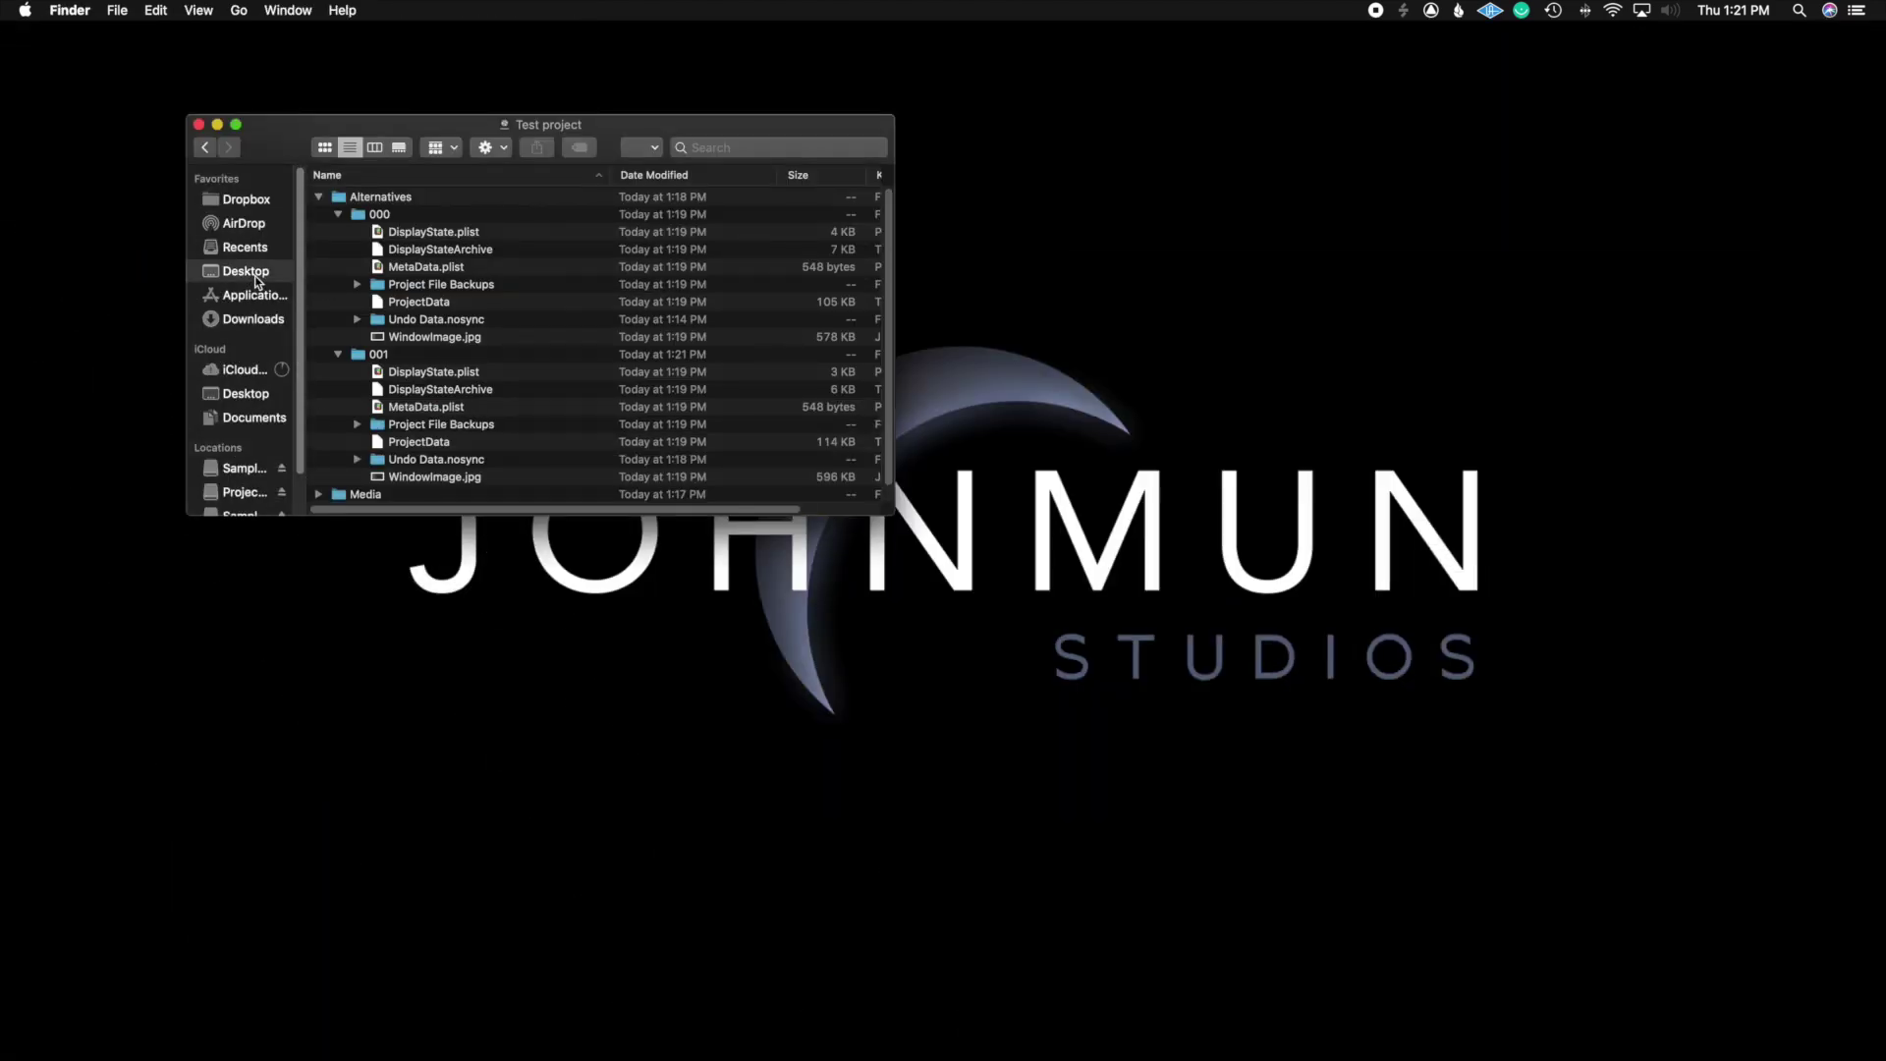
scroll(409, 312, "down", 1)
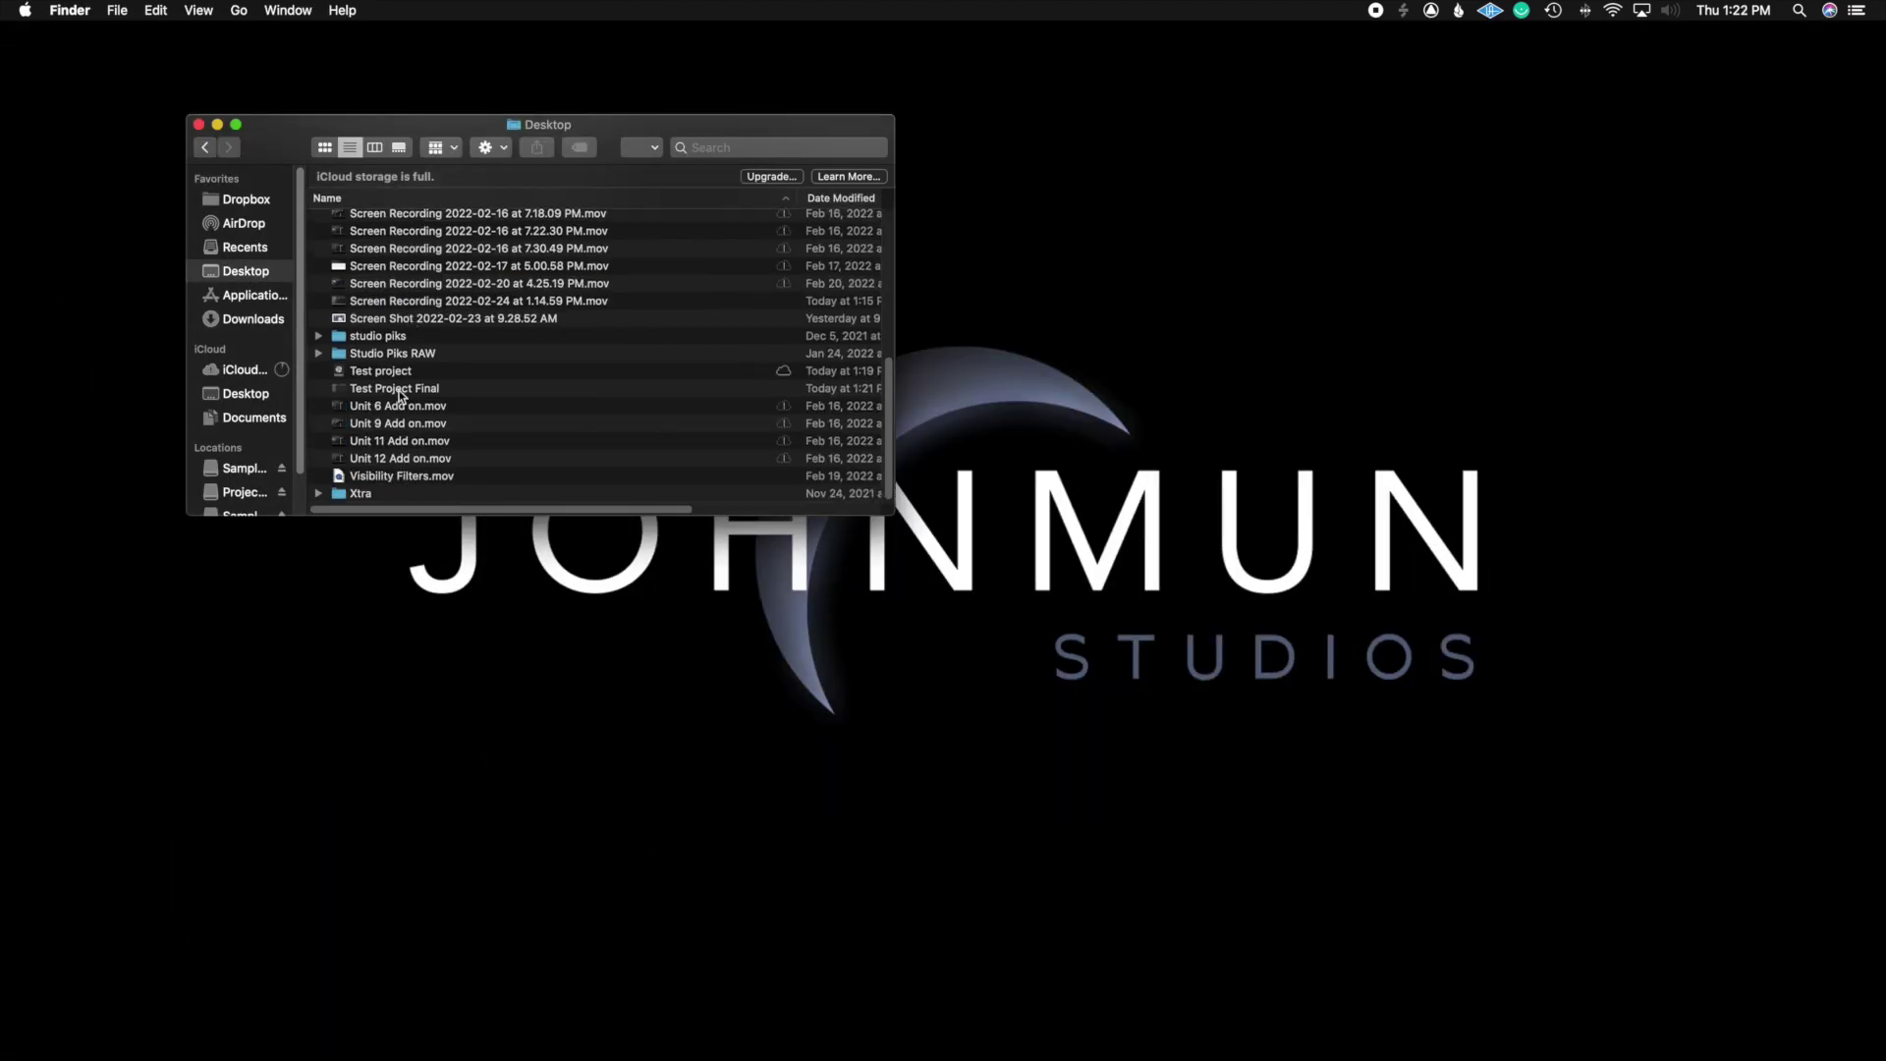
left_click(409, 388)
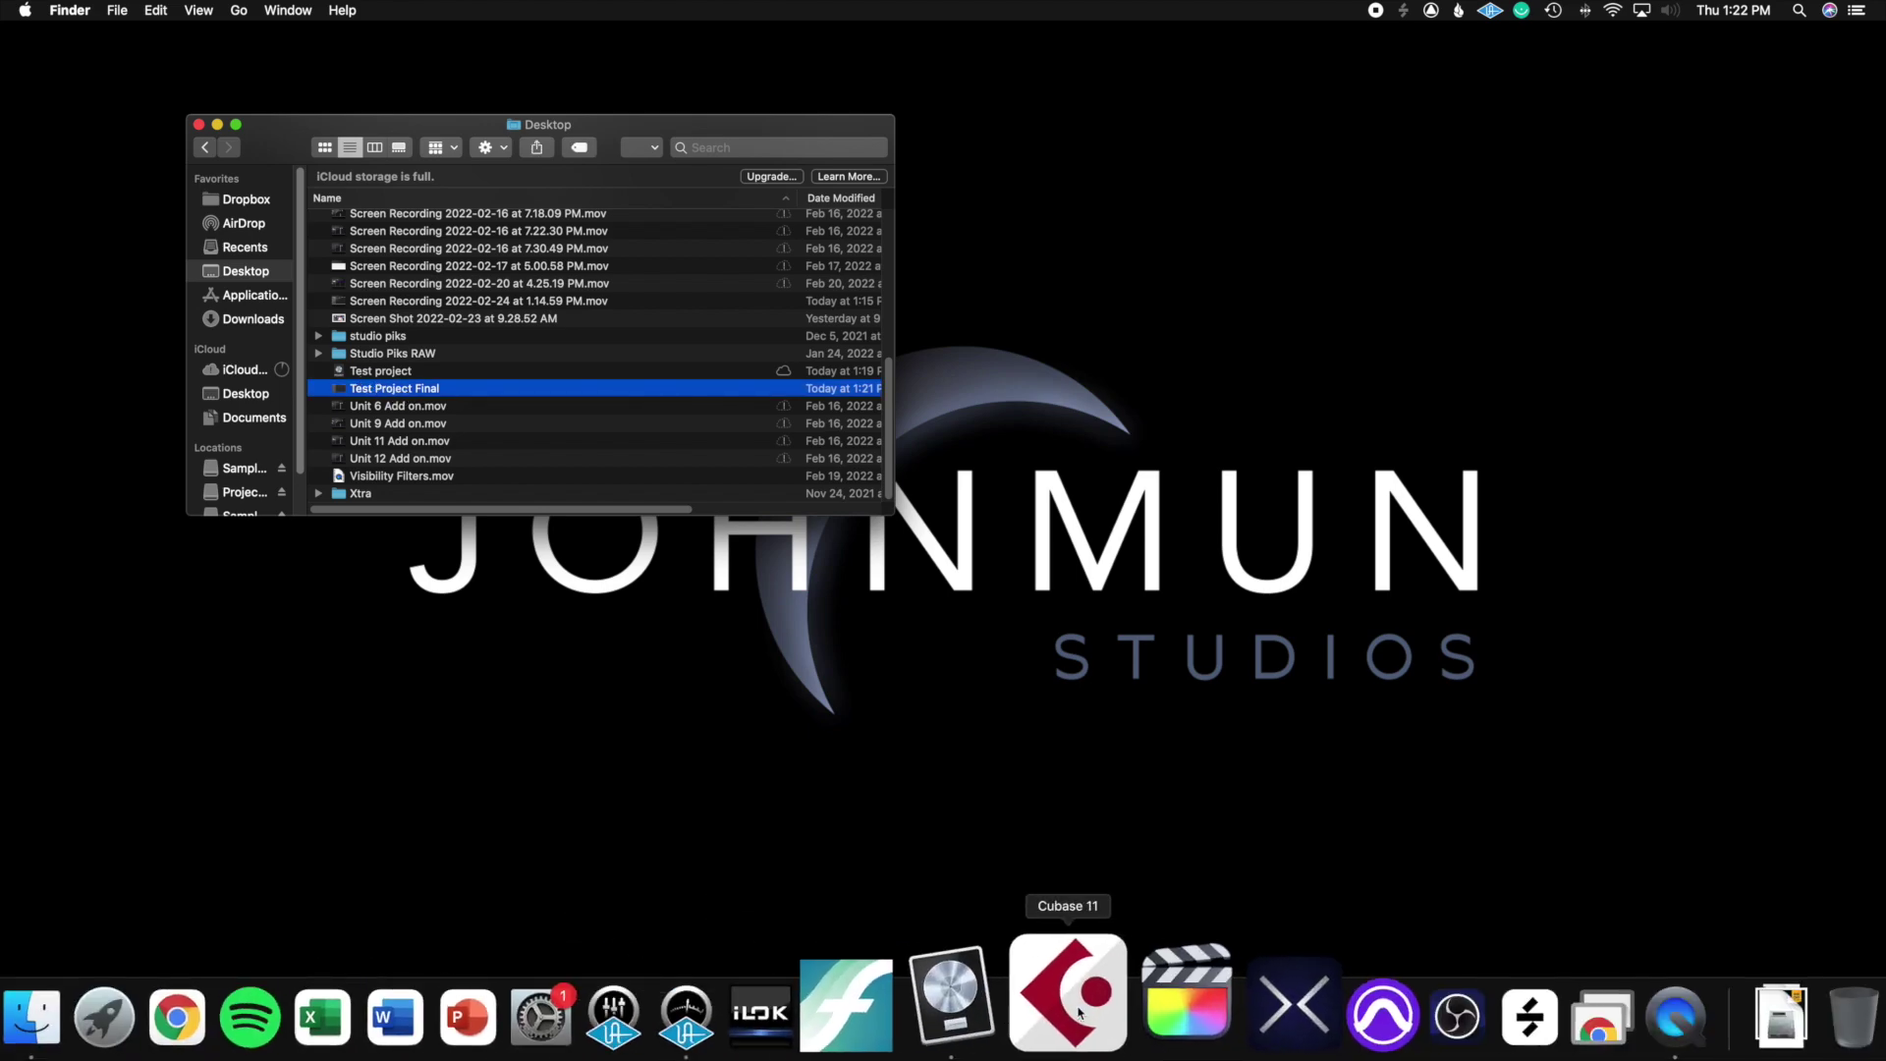
Step: Switch back to Logic Pro X and save the project on the Desktop as "Test project 3", organized as a folder
left_click(986, 1002)
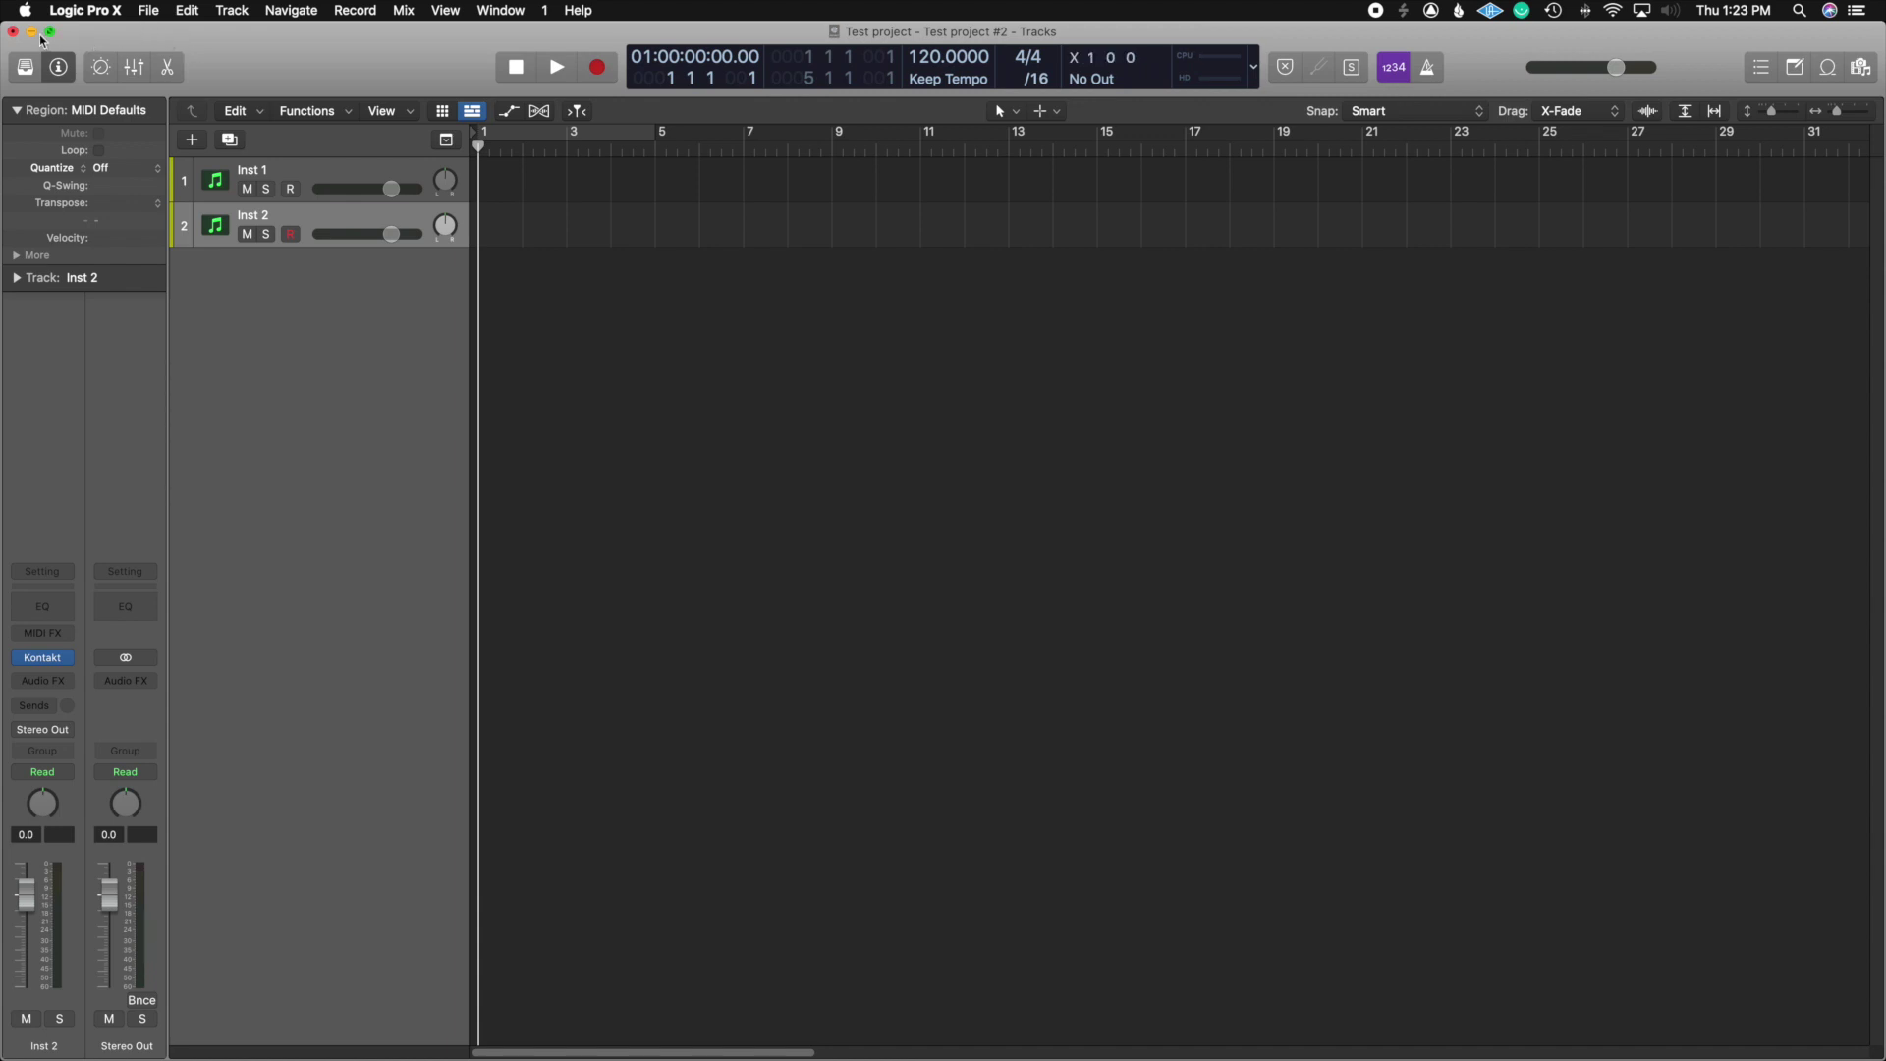
left_click(157, 14)
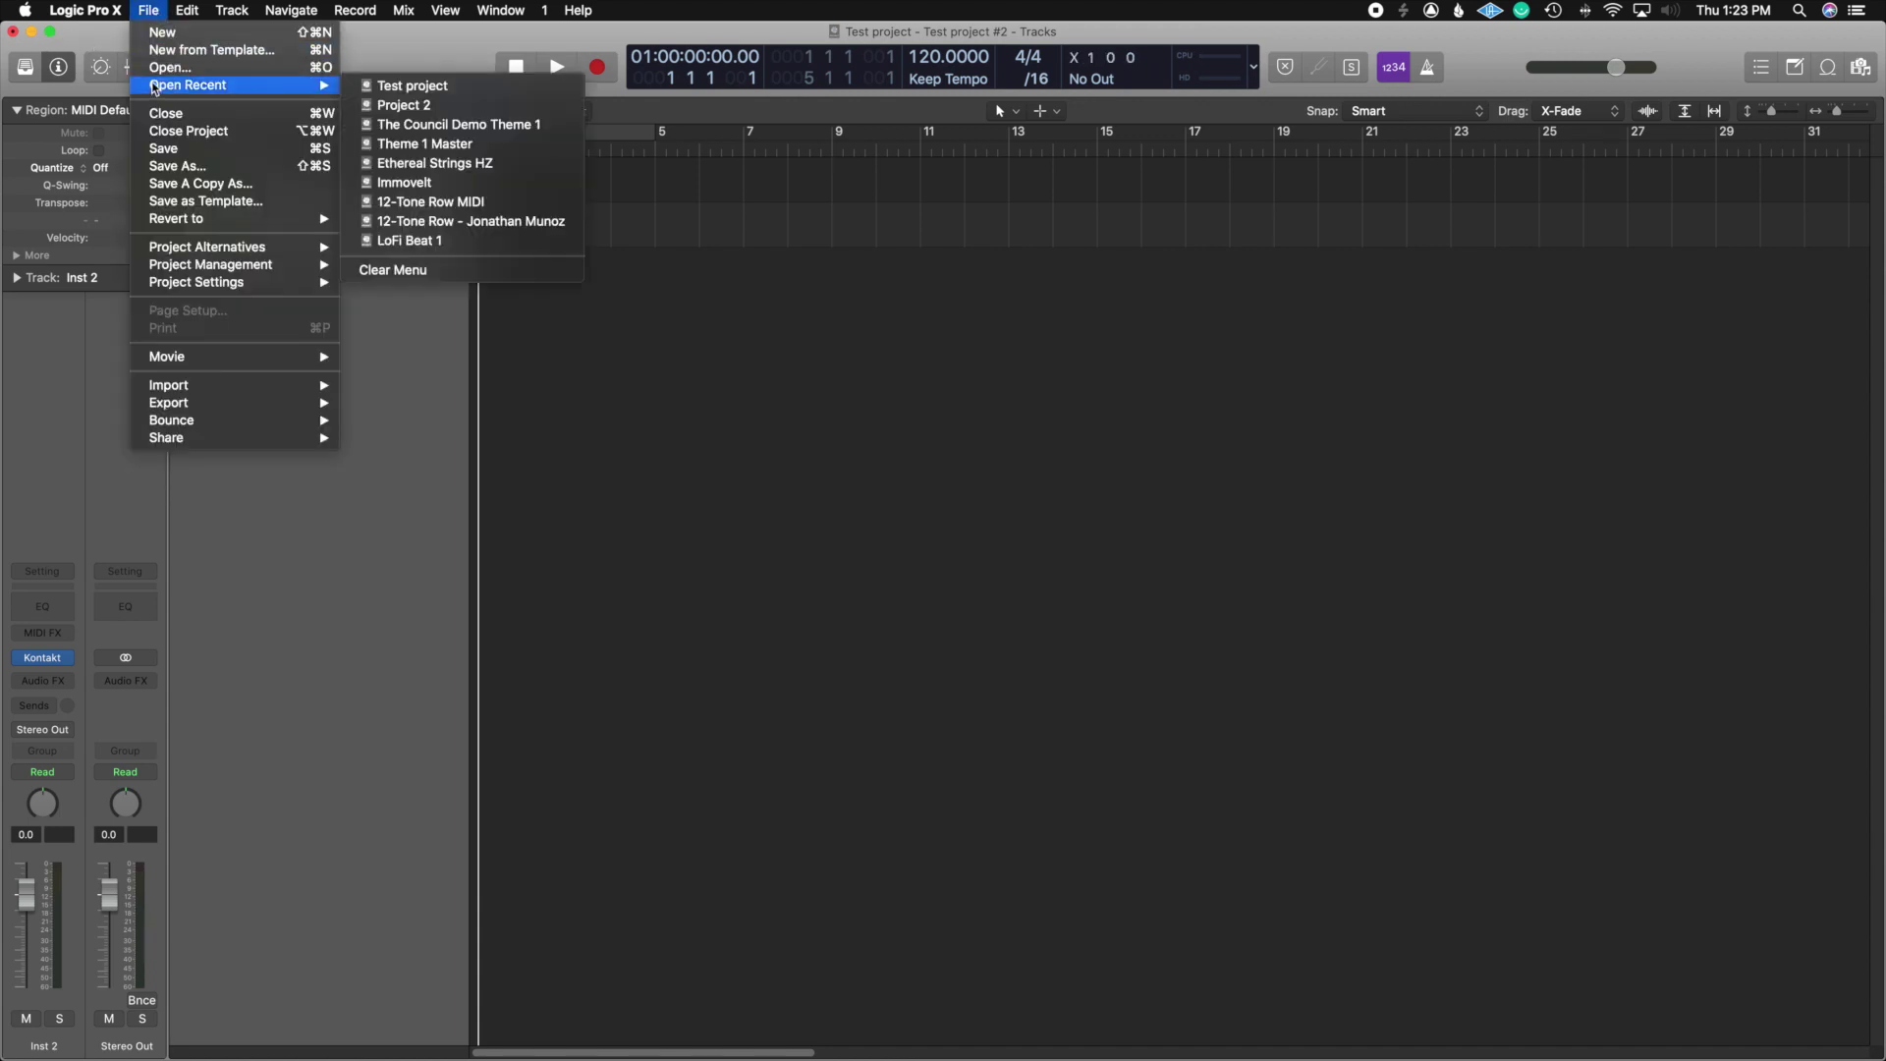
left_click(212, 169)
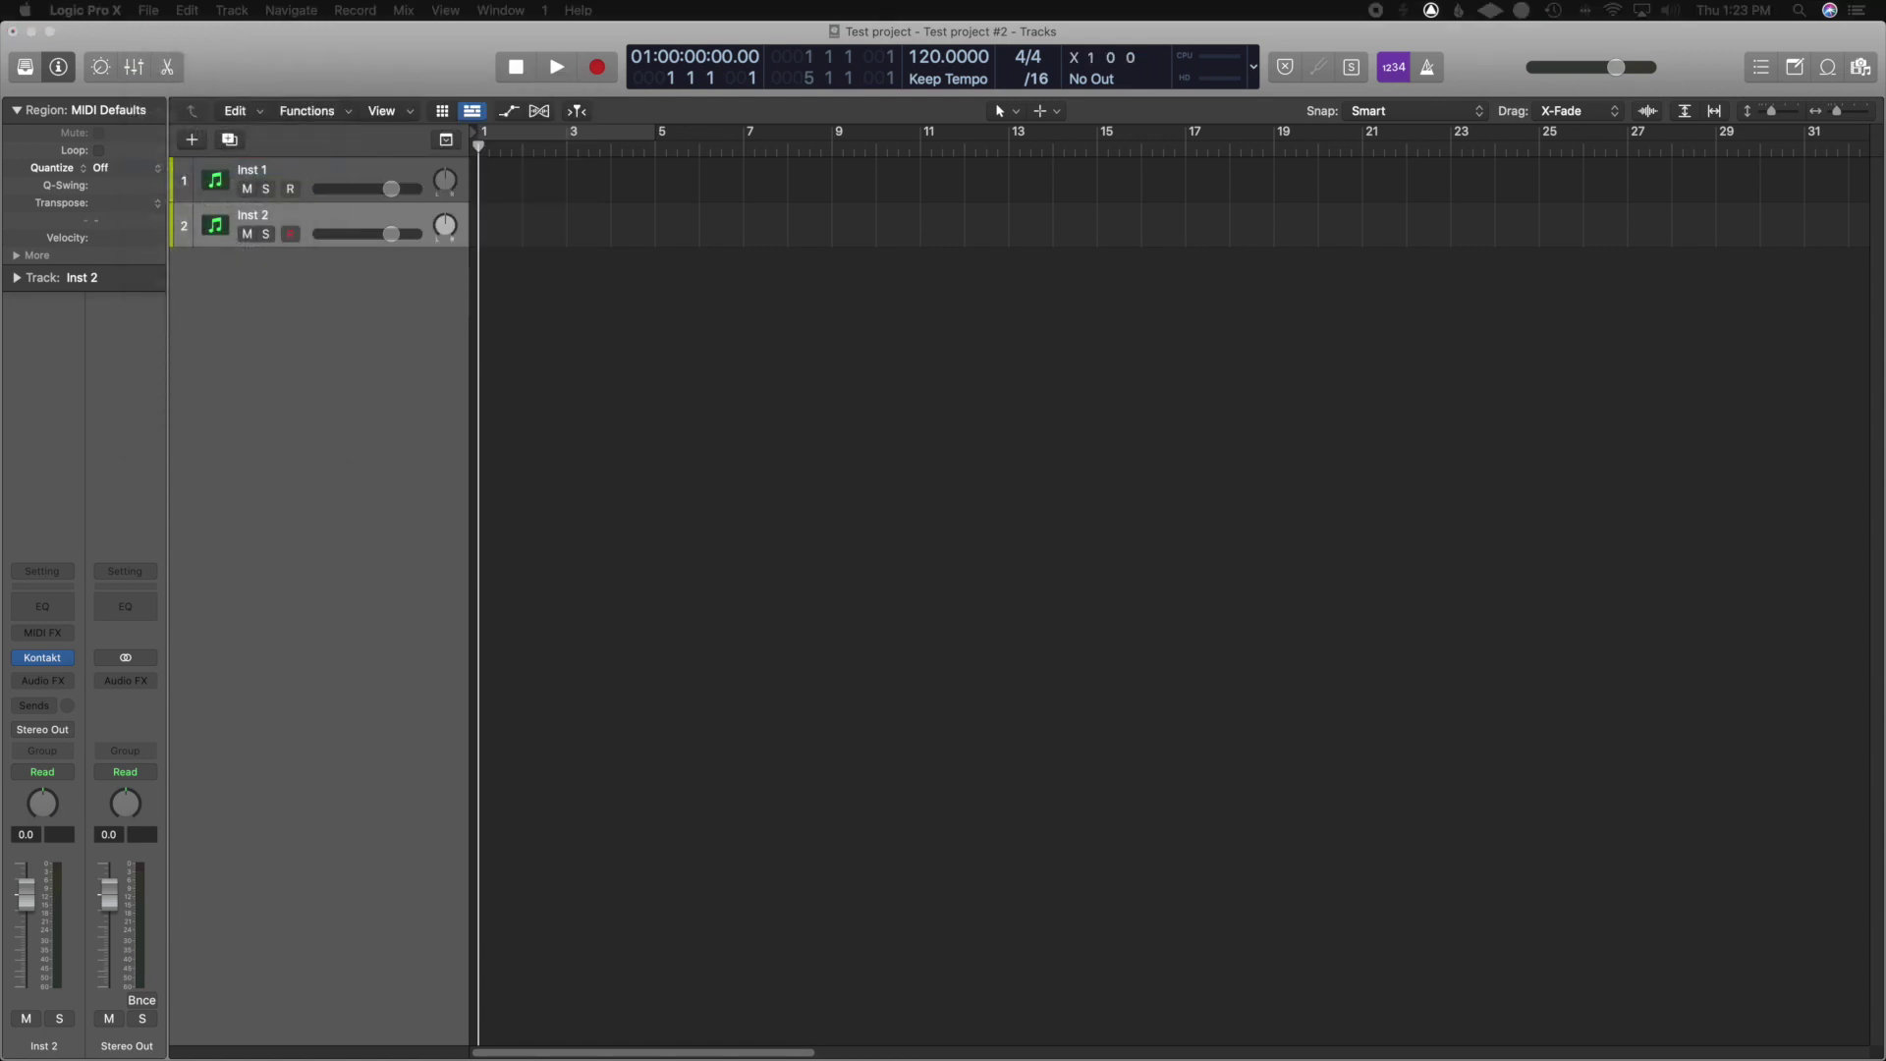
scroll(299, 420, "down", 5)
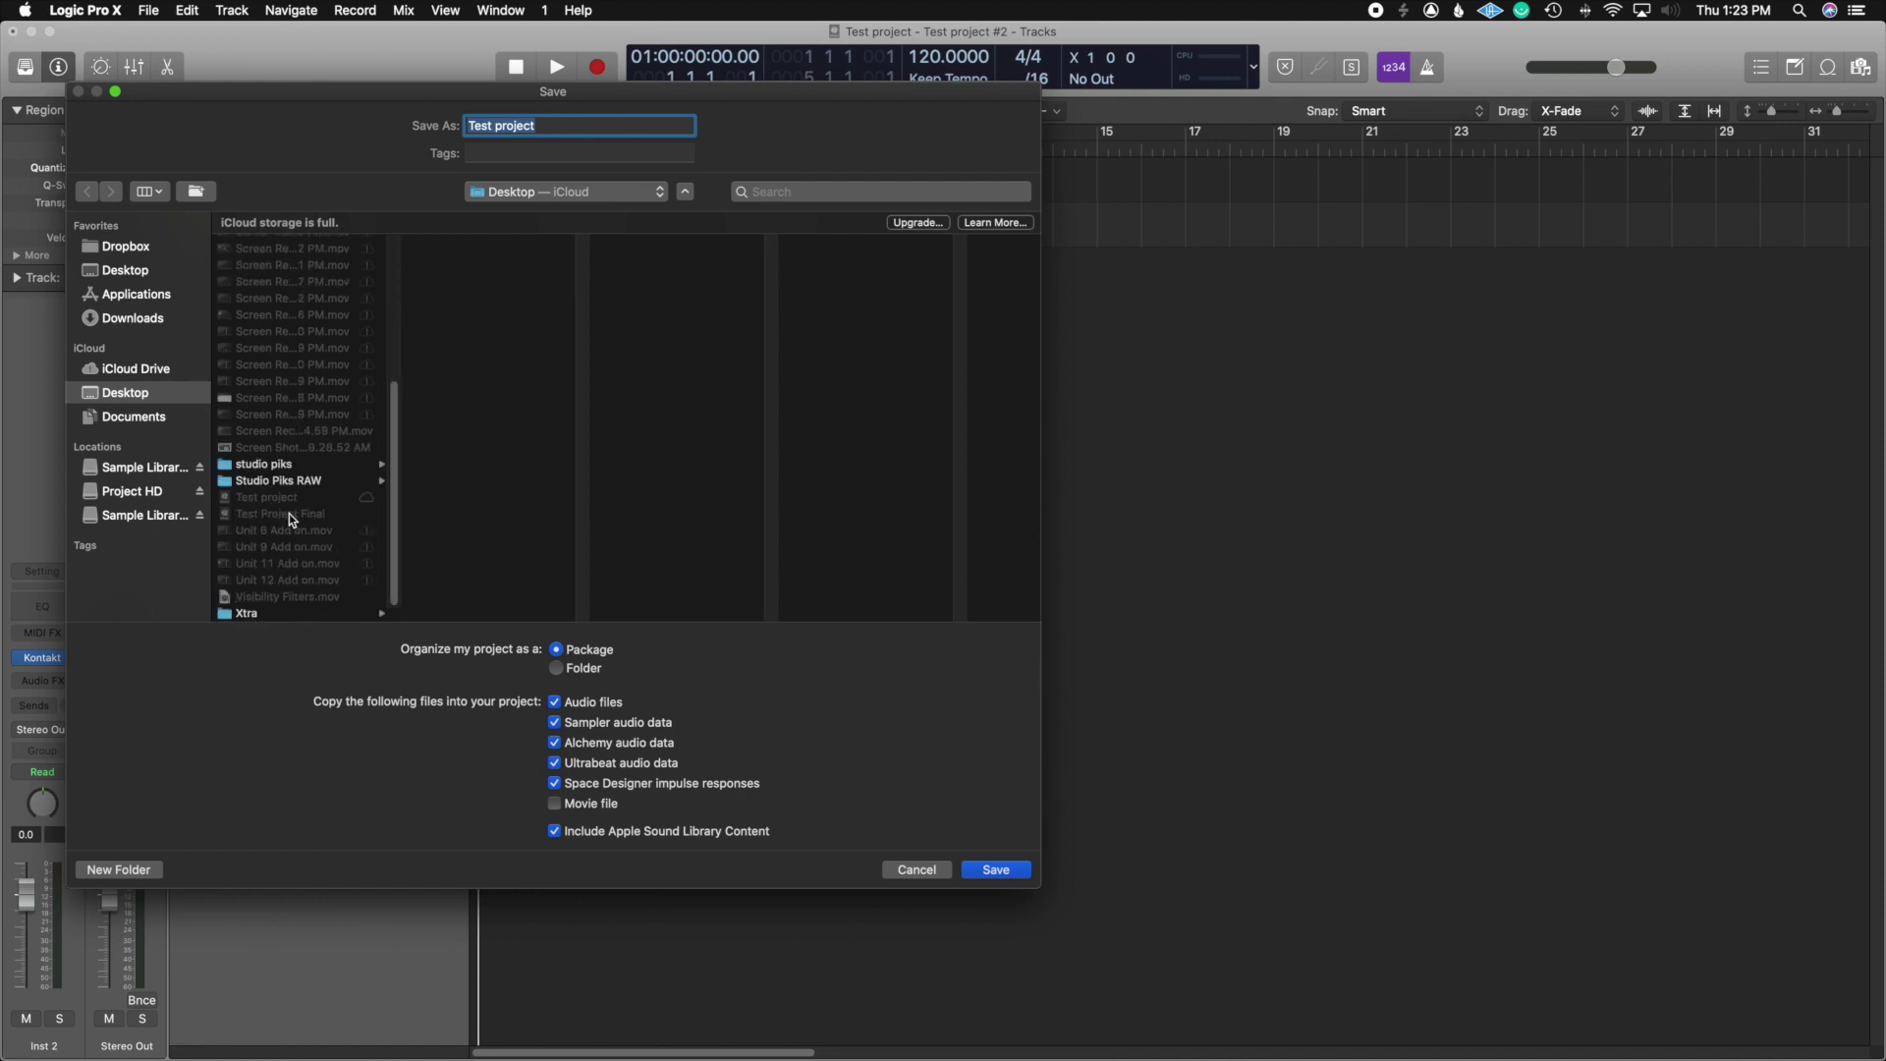
left_click(538, 128)
left_click(993, 872)
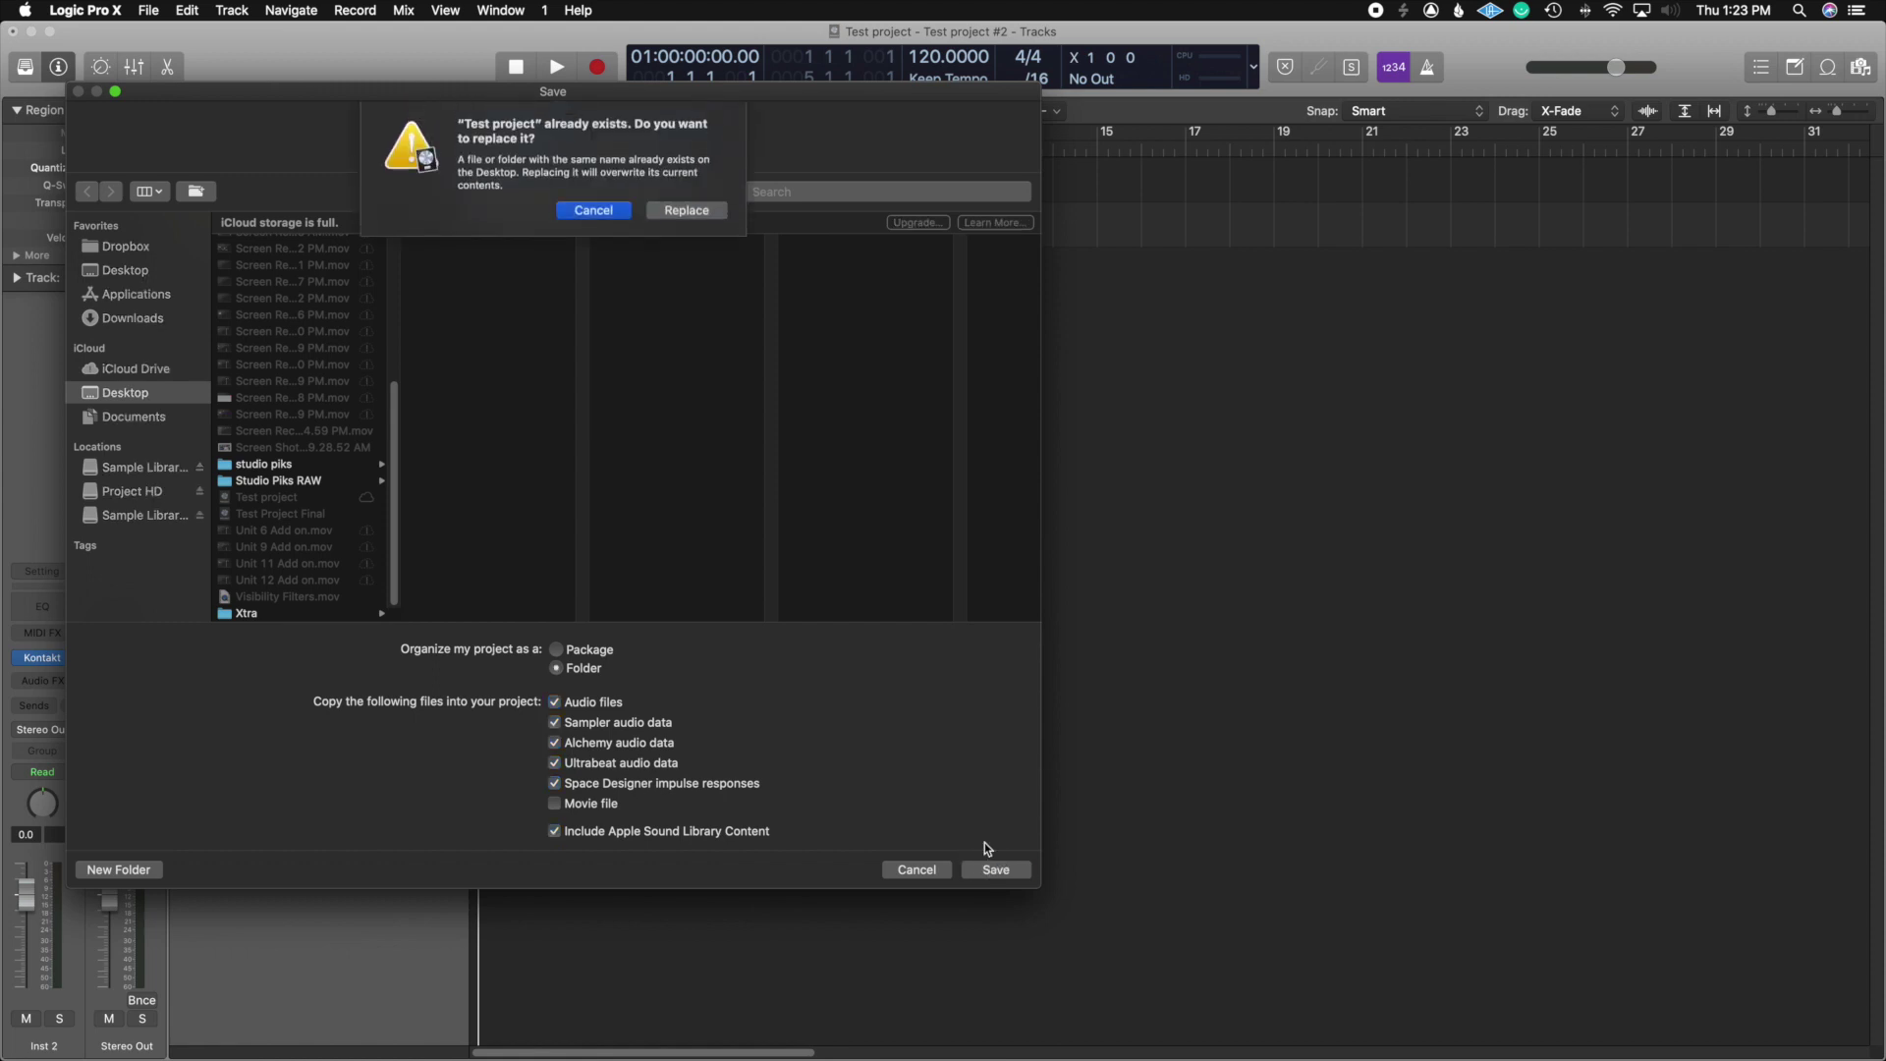
left_click(609, 211)
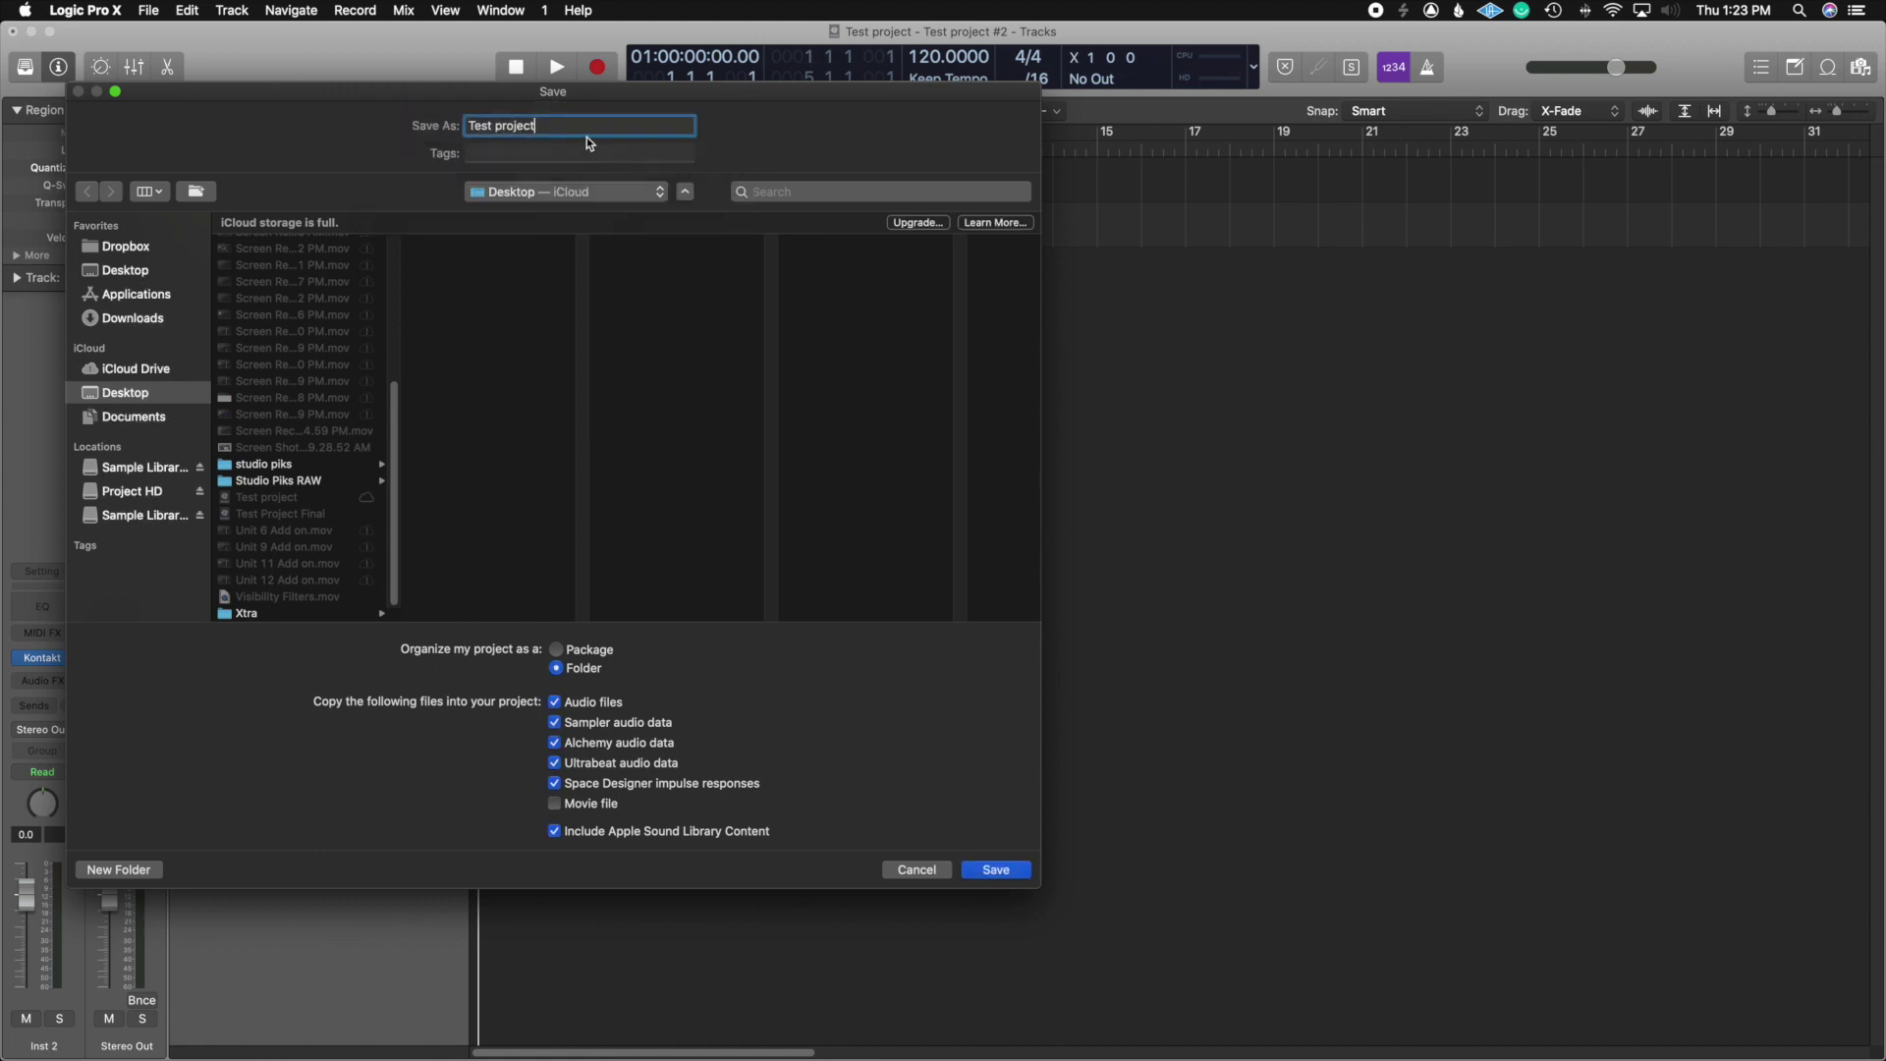
type("3")
left_click(992, 873)
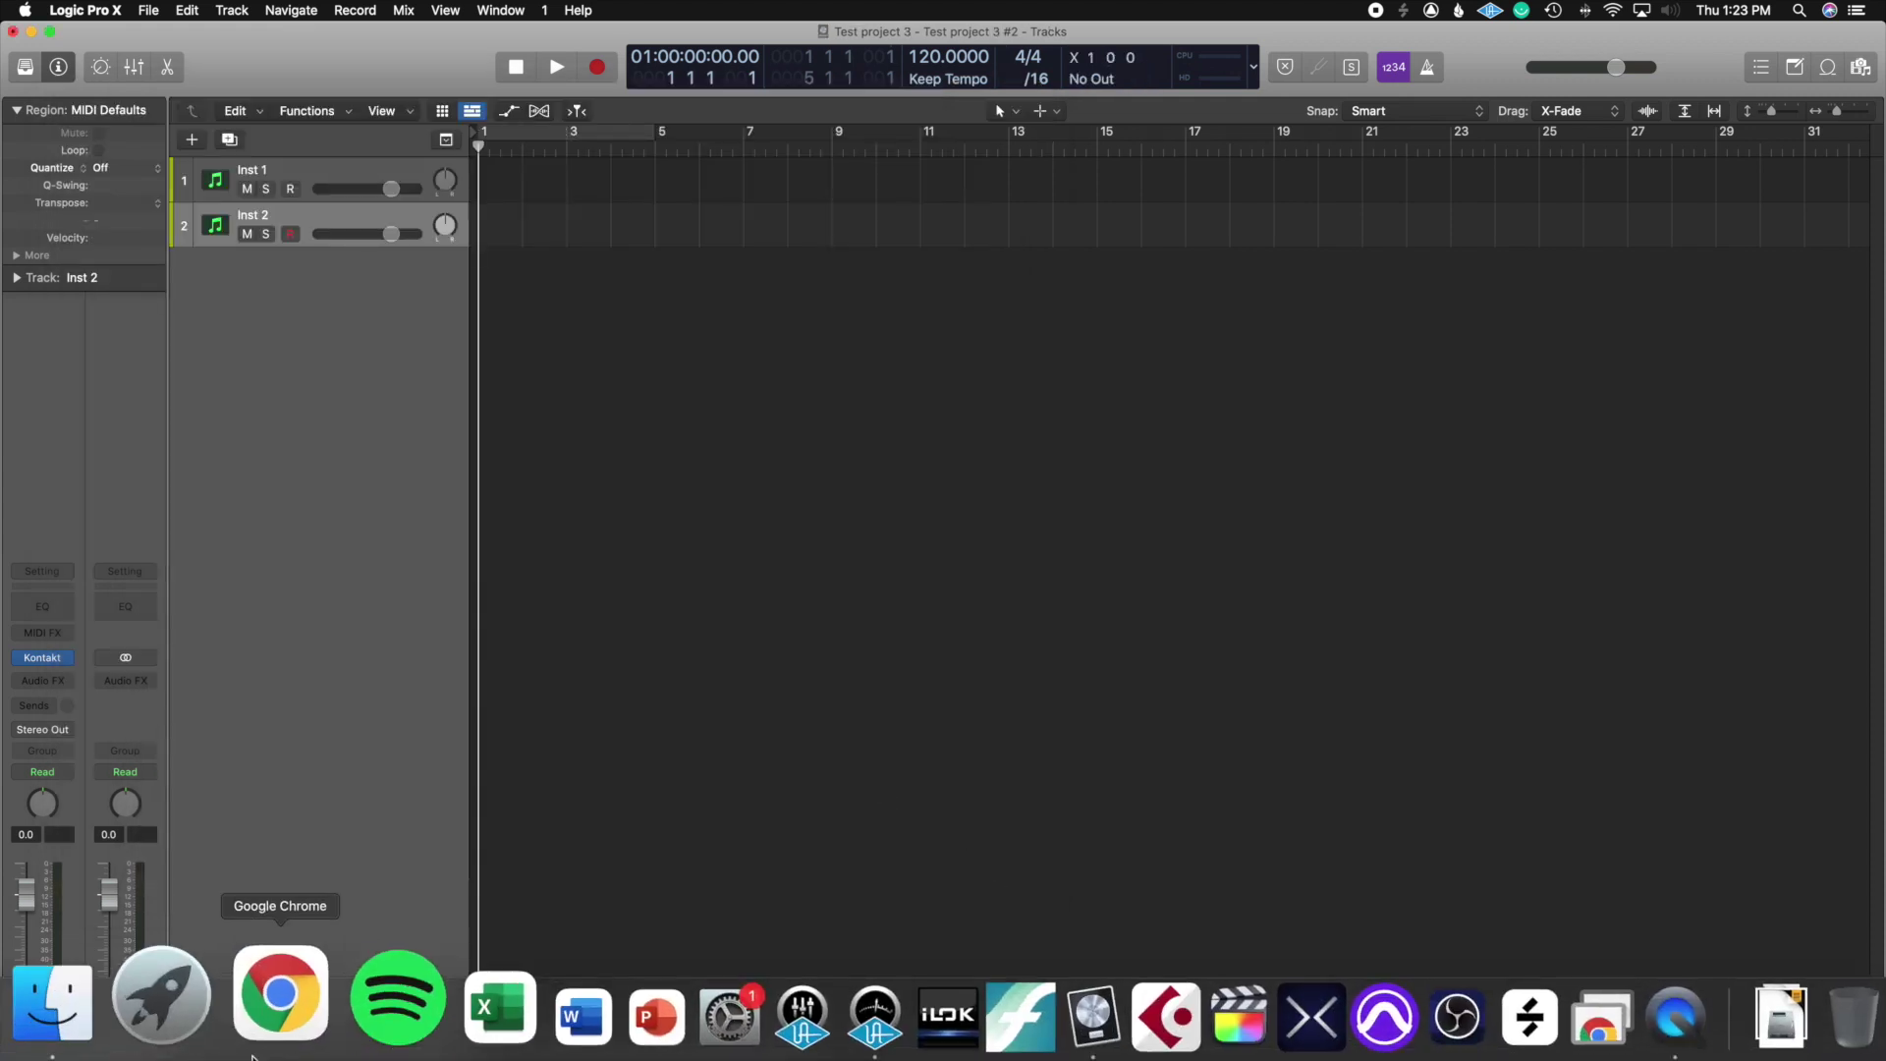
Step: Switch to Finder and open the Test project 3 folder on the Desktop to examine its contents
left_click(105, 994)
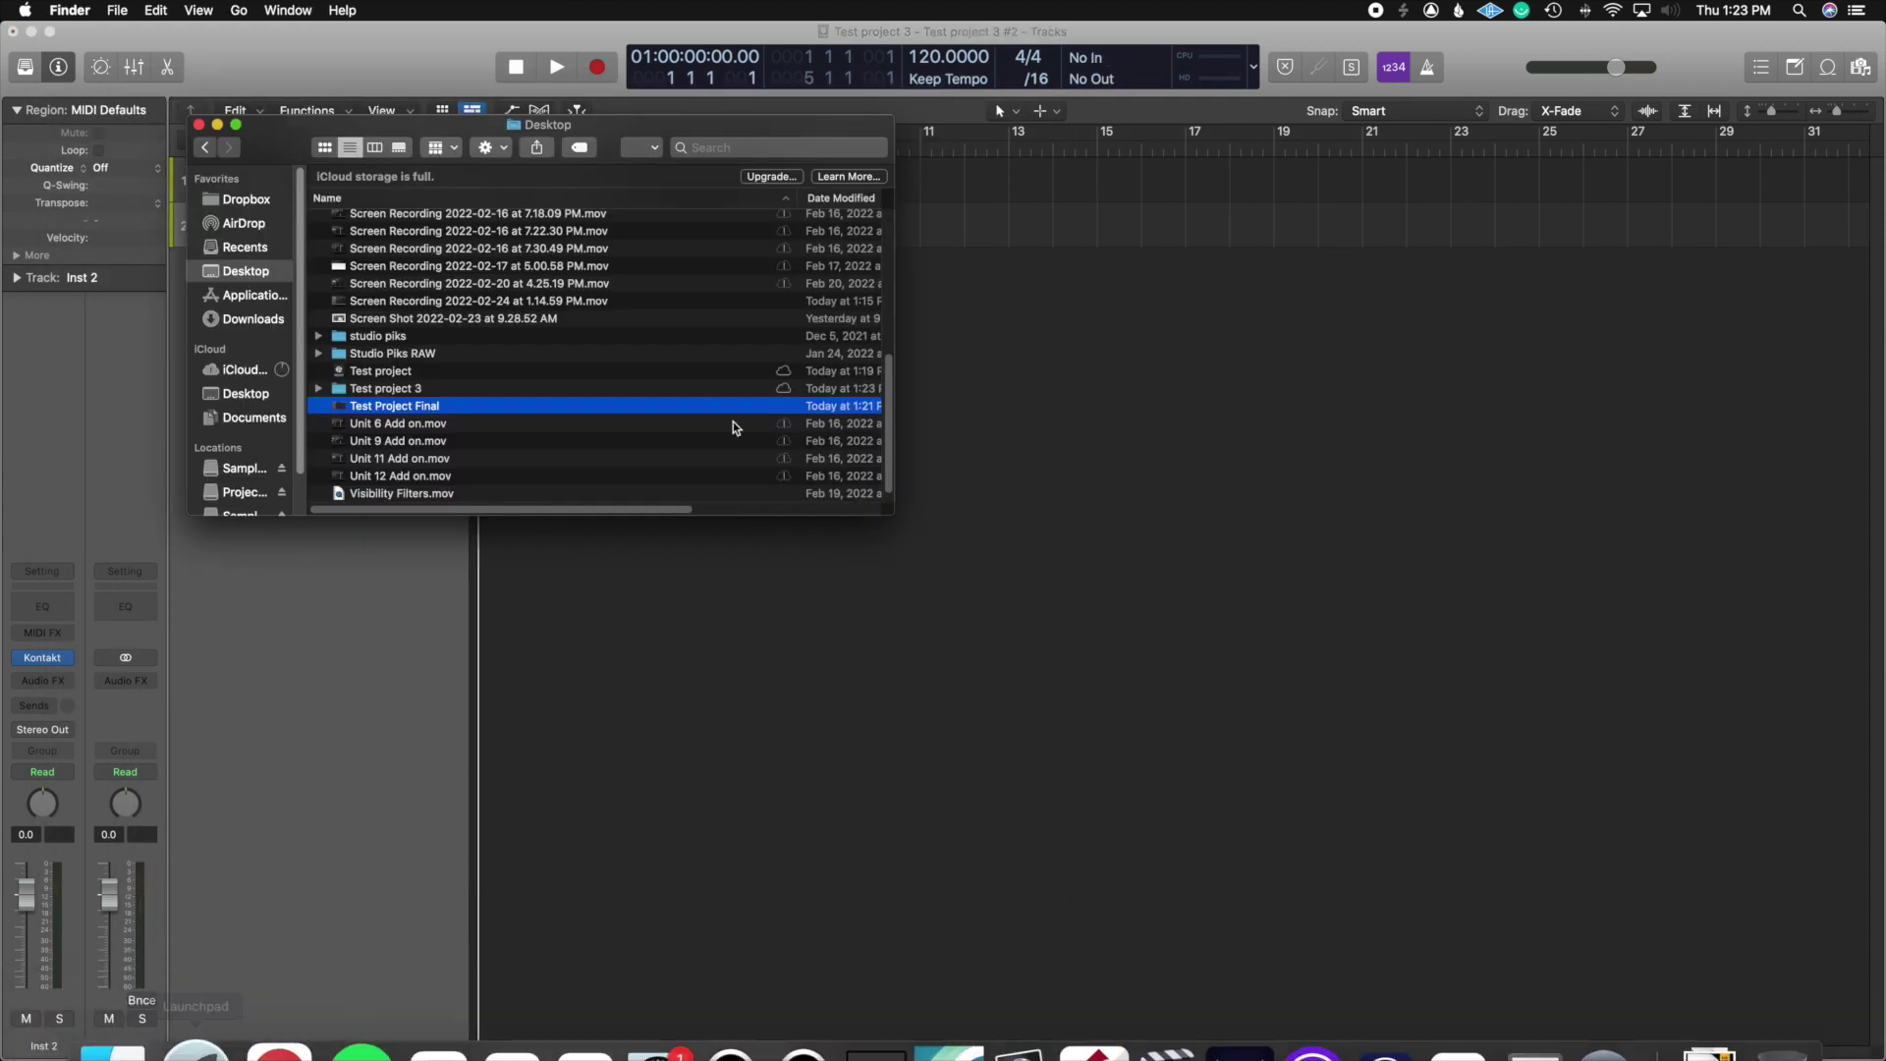
left_click(335, 389)
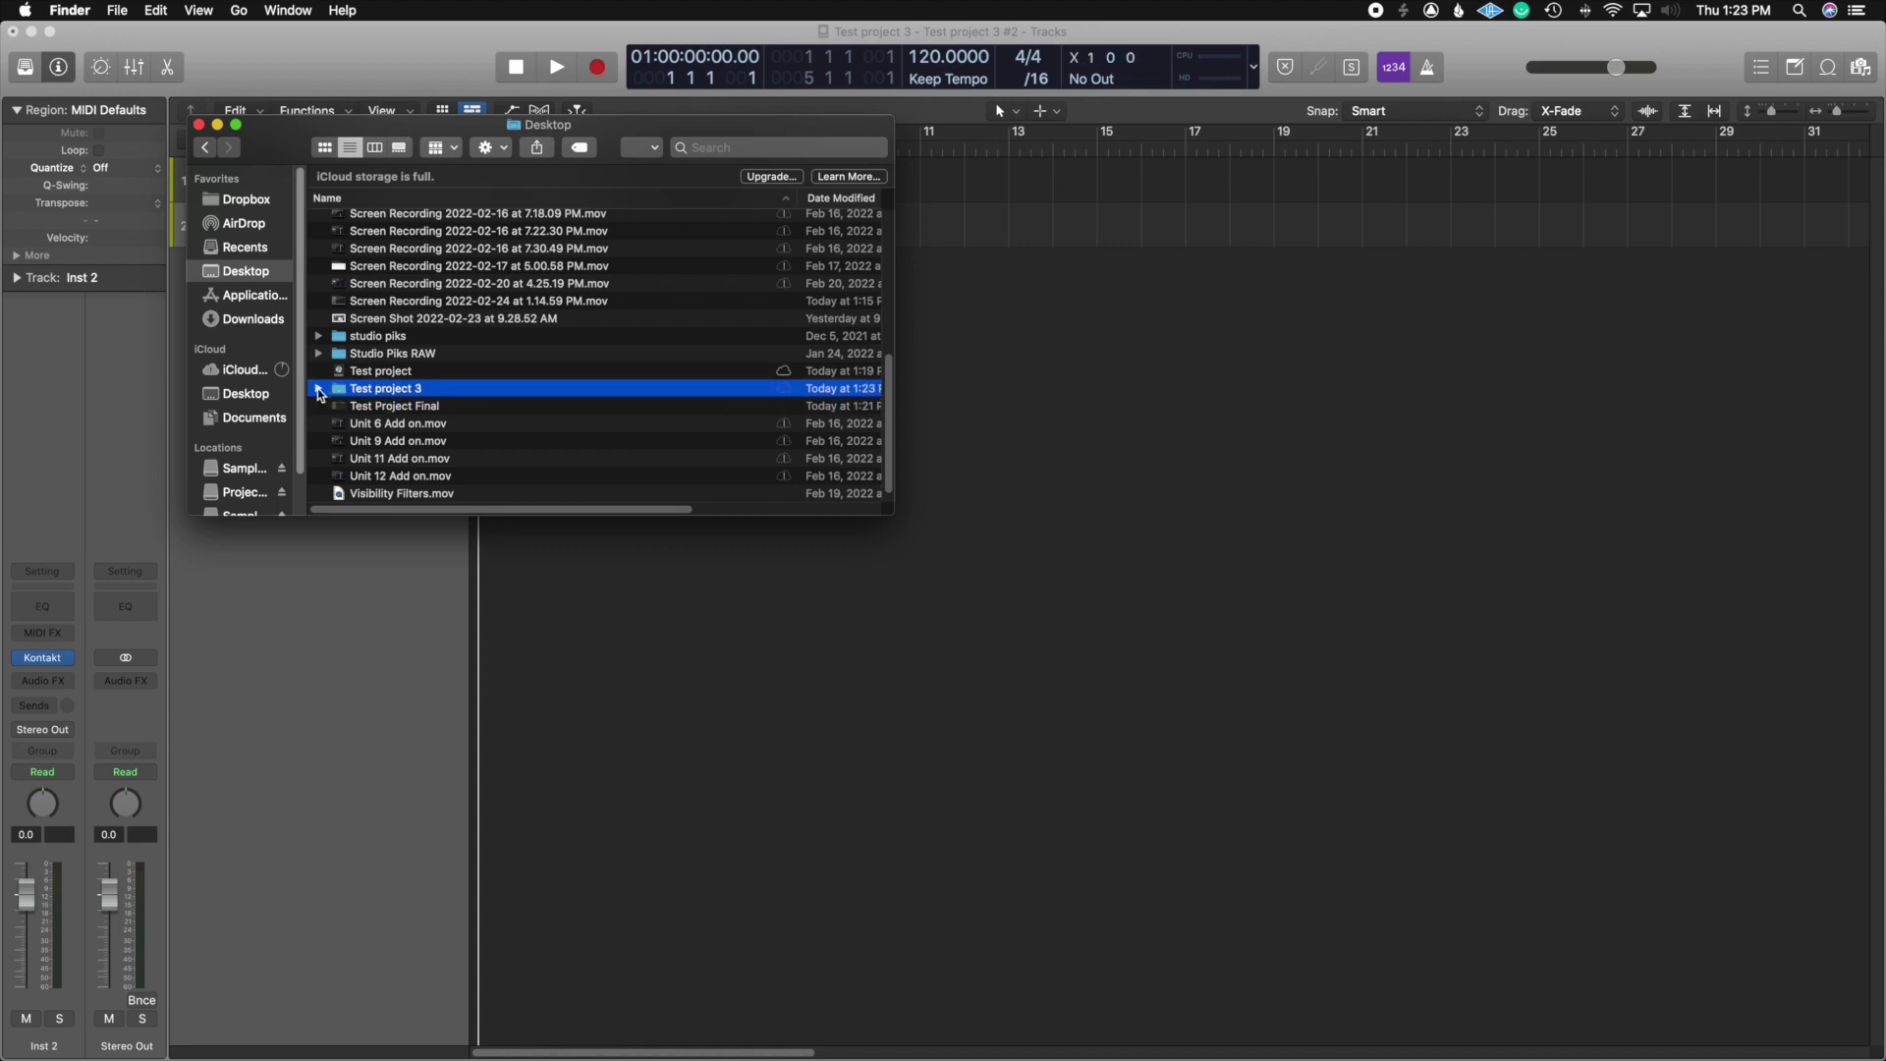
double_click(335, 389)
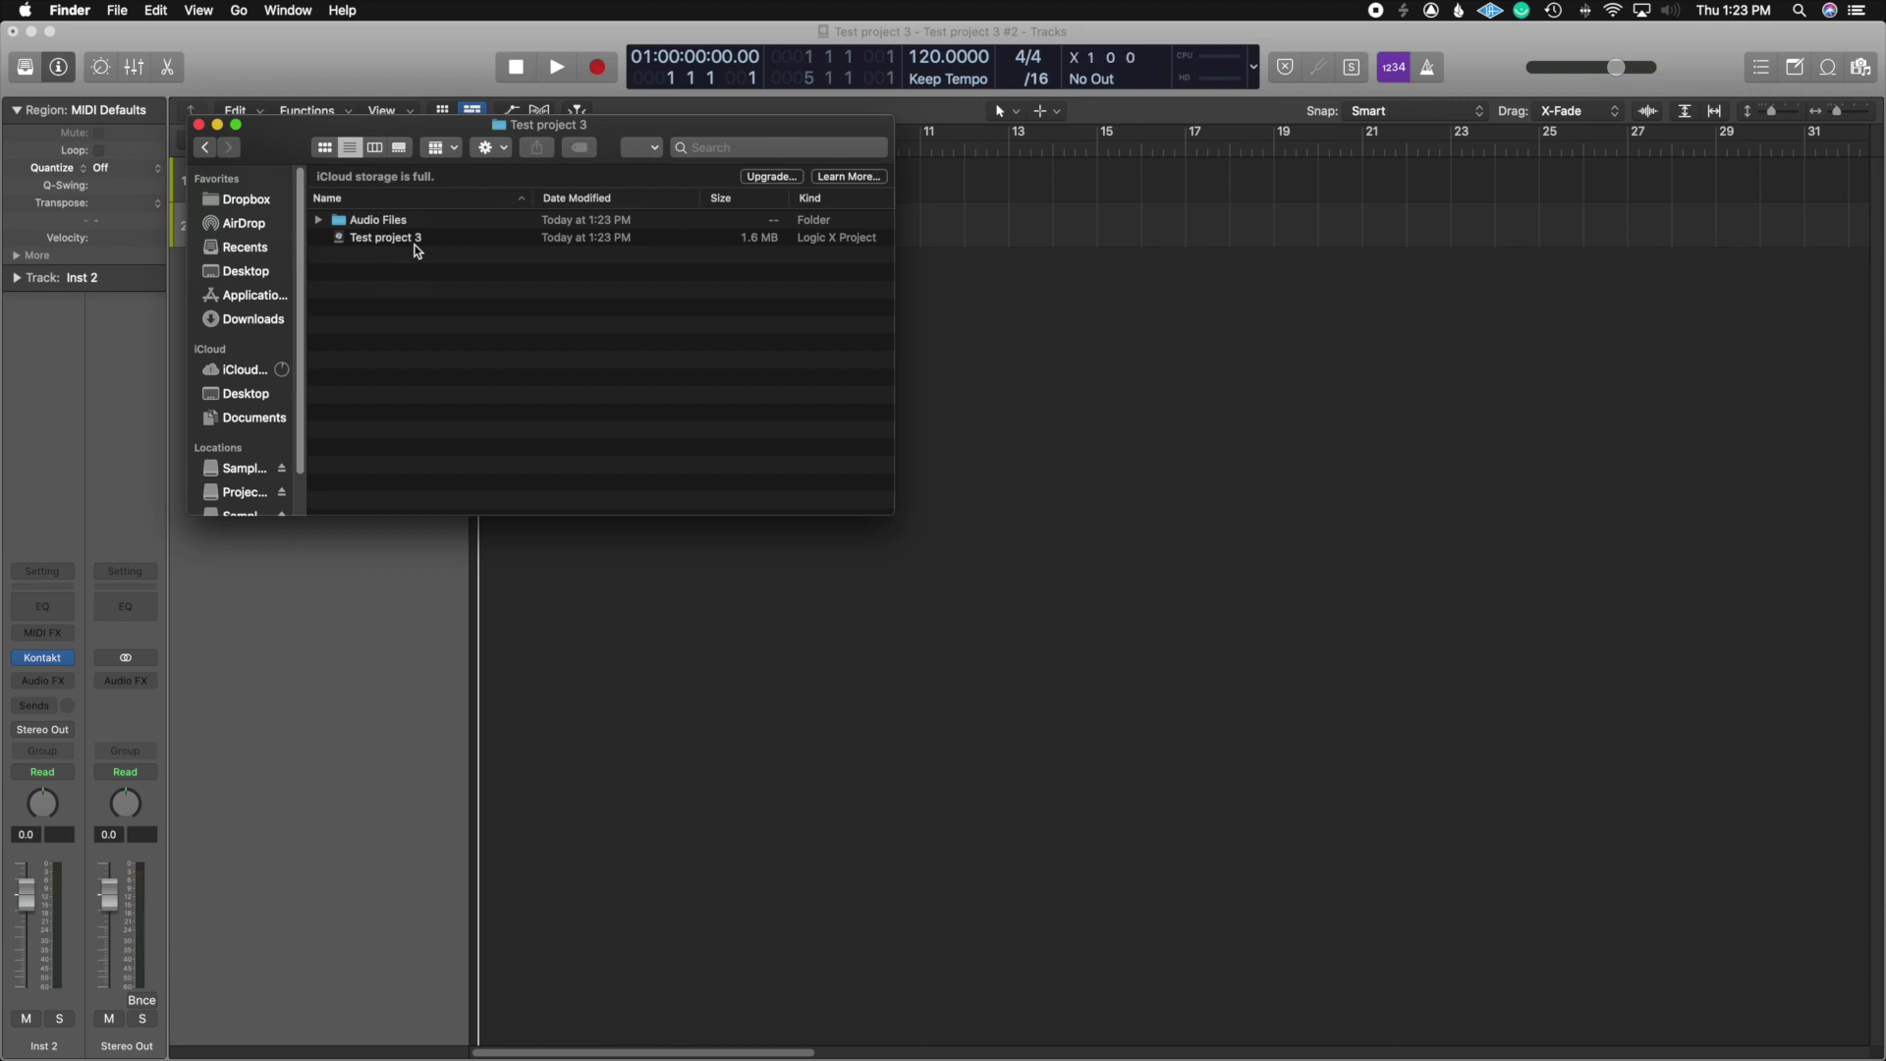
Step: Go back to the Test project package, collapse its 000, 001 and Alternatives folders, and return to the Desktop folder
left_click(205, 149)
left_click(338, 215)
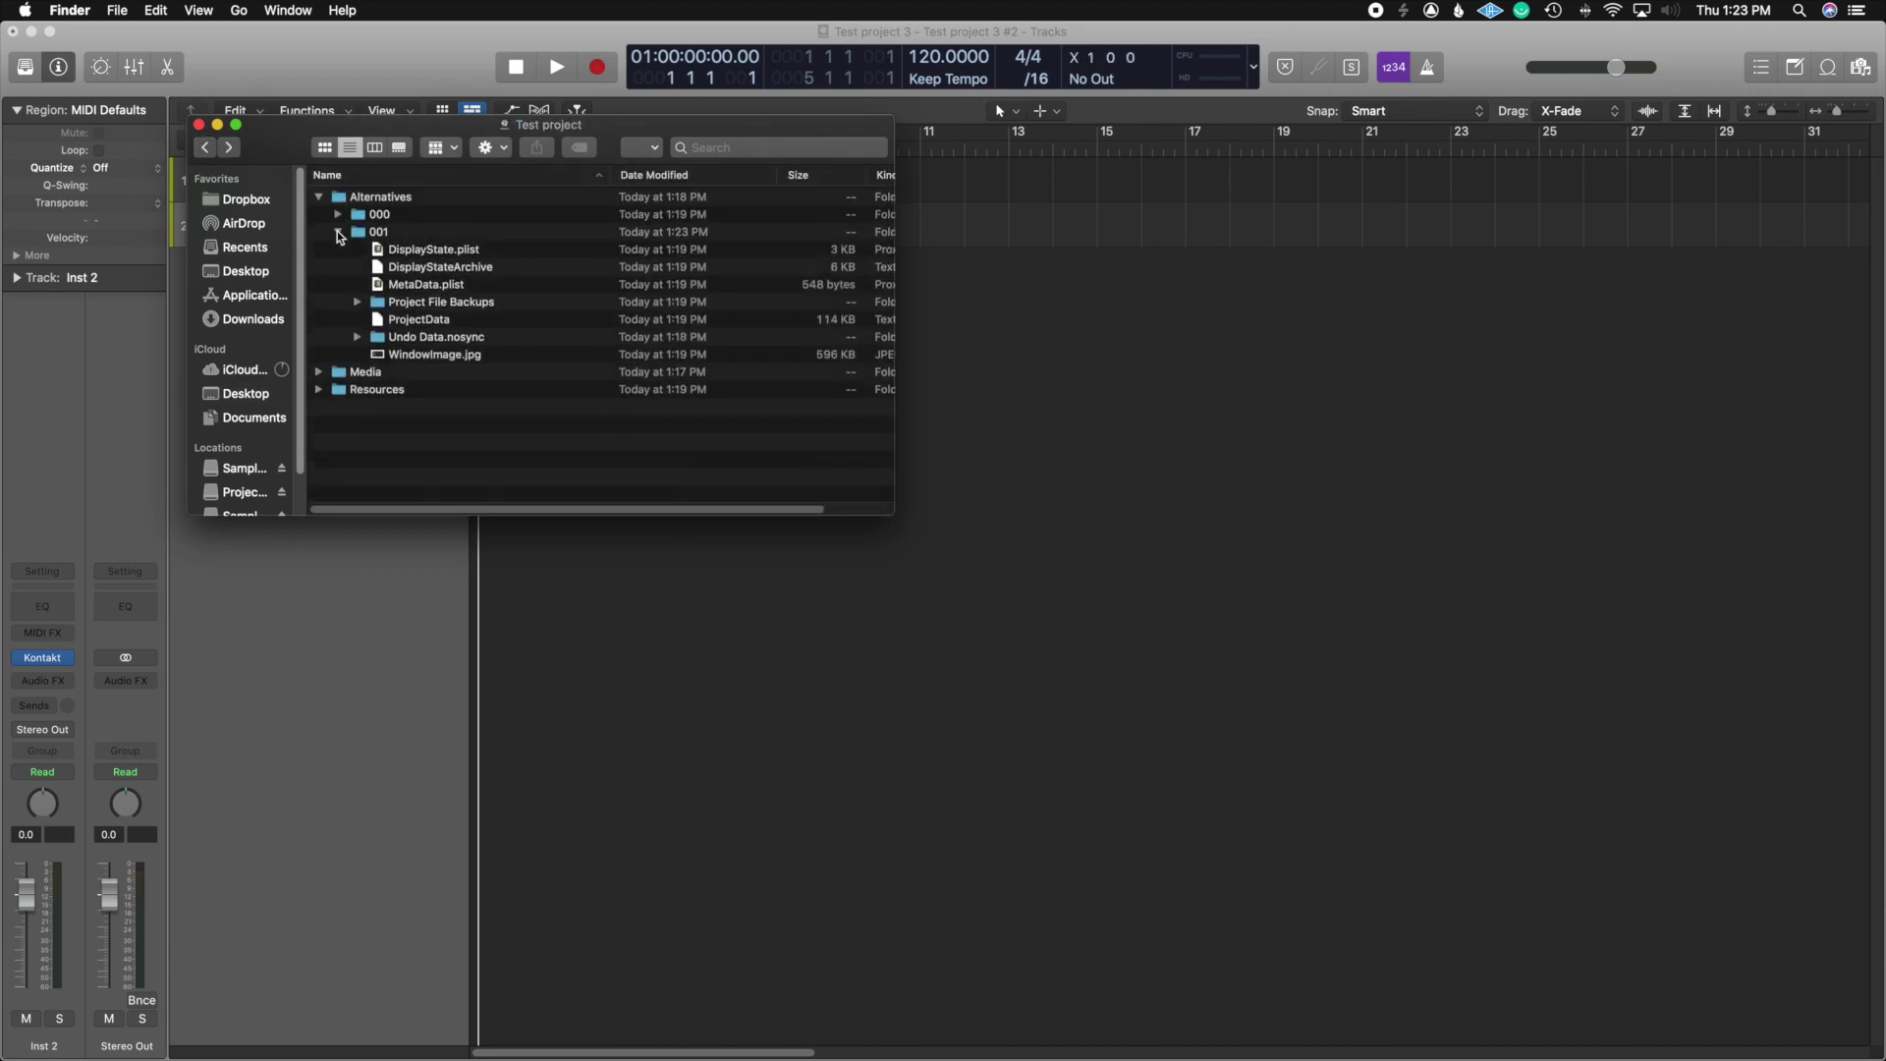
left_click(338, 231)
left_click(320, 197)
left_click(205, 148)
Step: Show the package contents of Test project and expand its Media, Resources and Alternatives folders for comparison
left_click(394, 379)
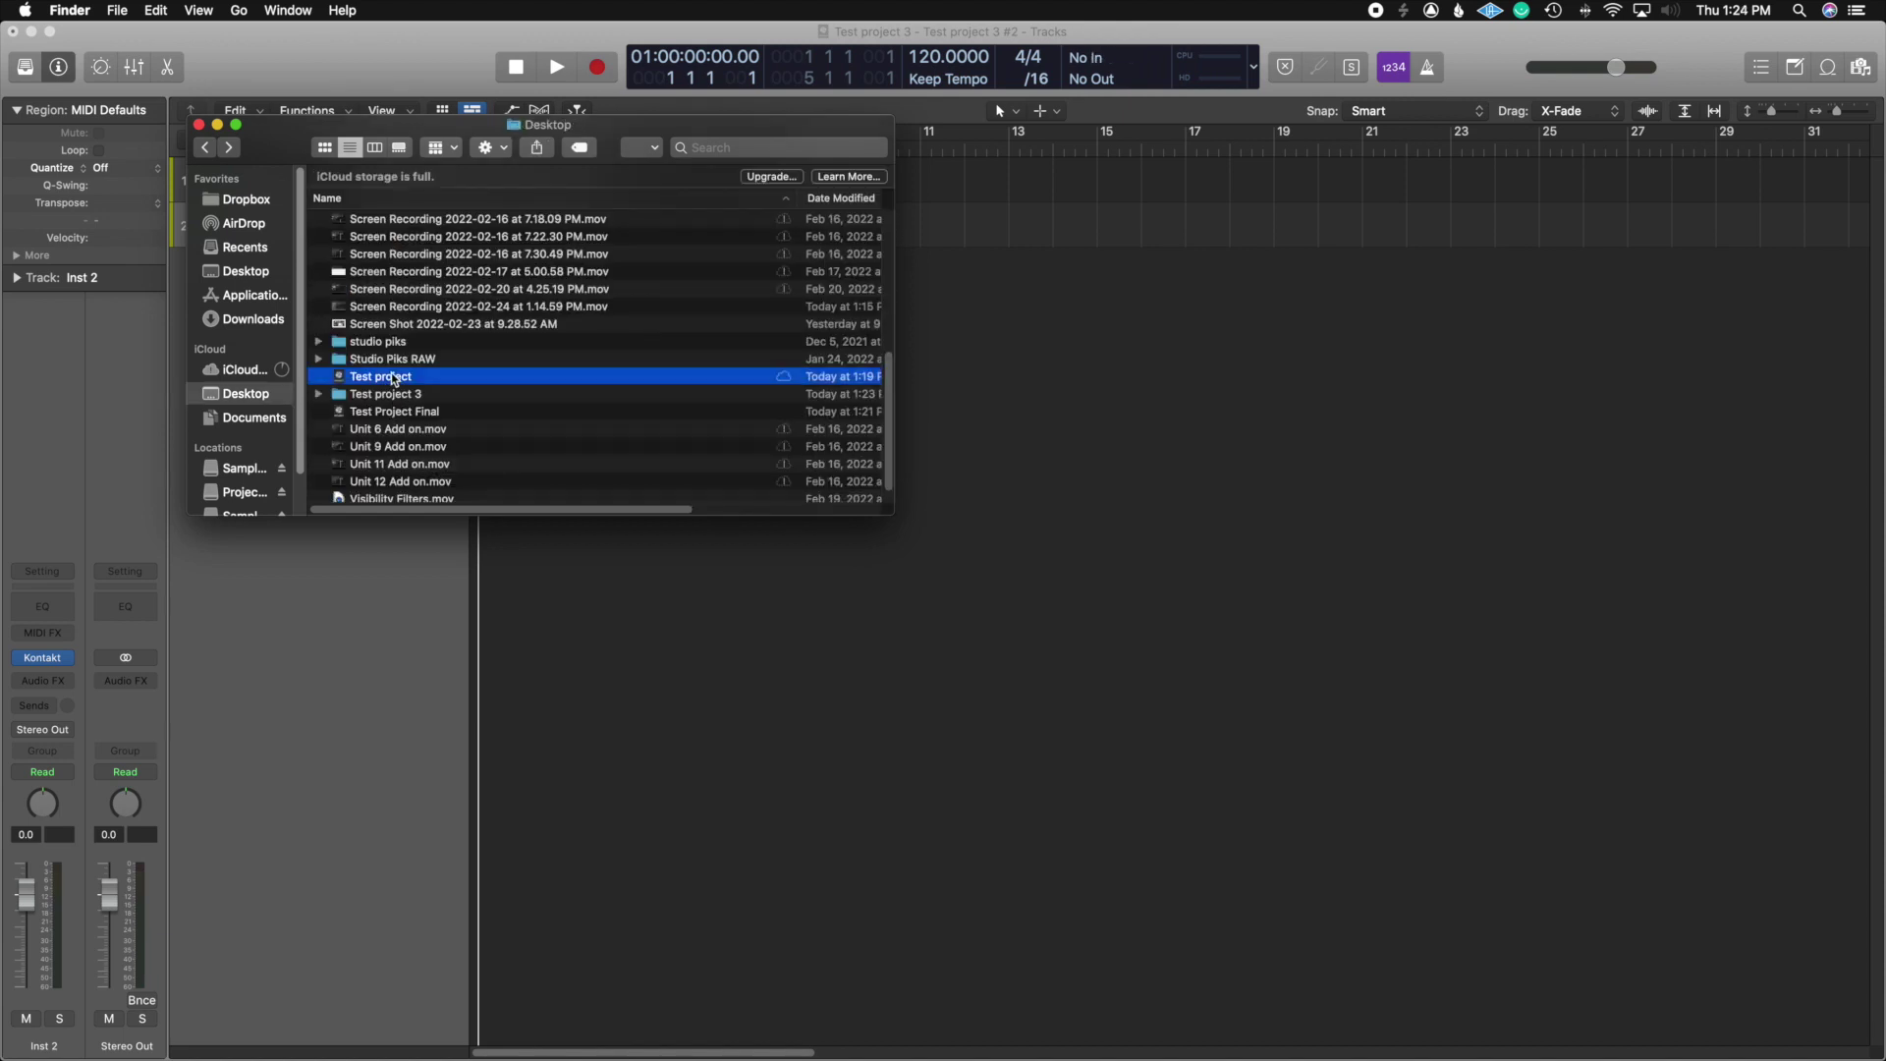
right_click(394, 379)
left_click(463, 416)
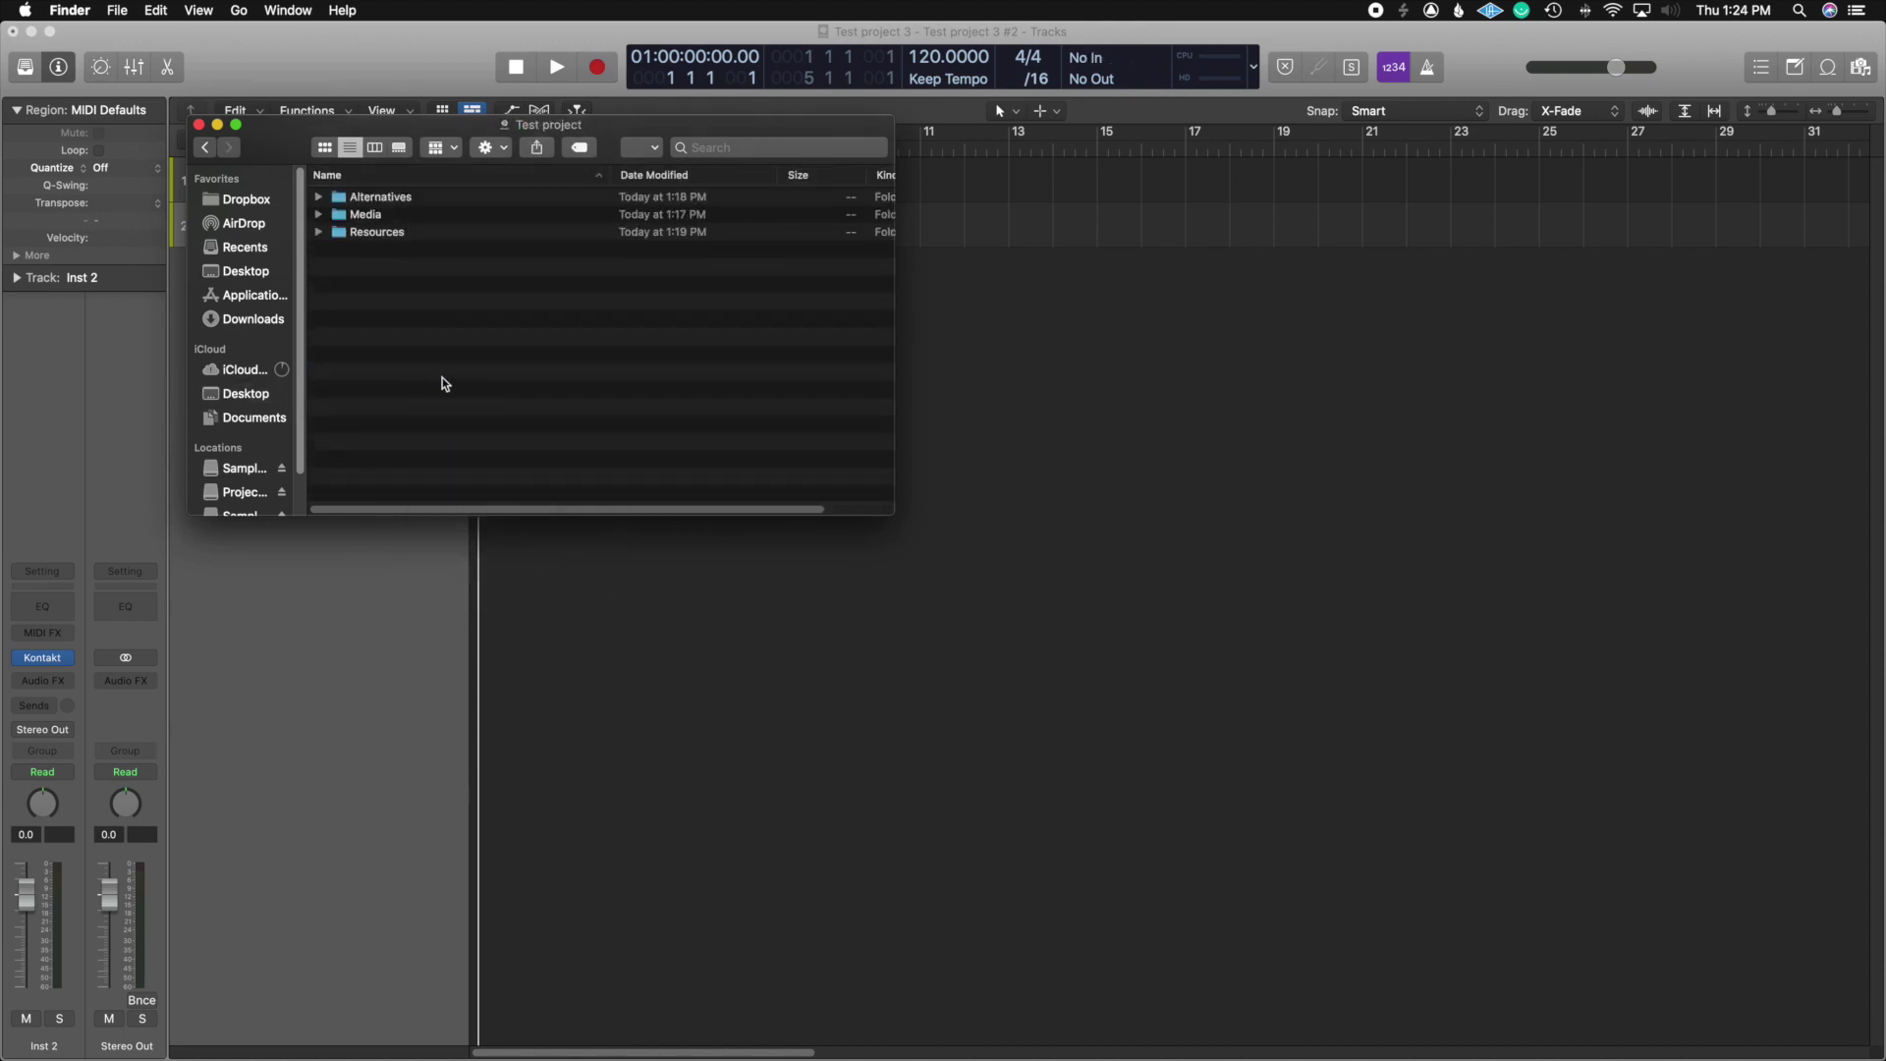
left_click(319, 215)
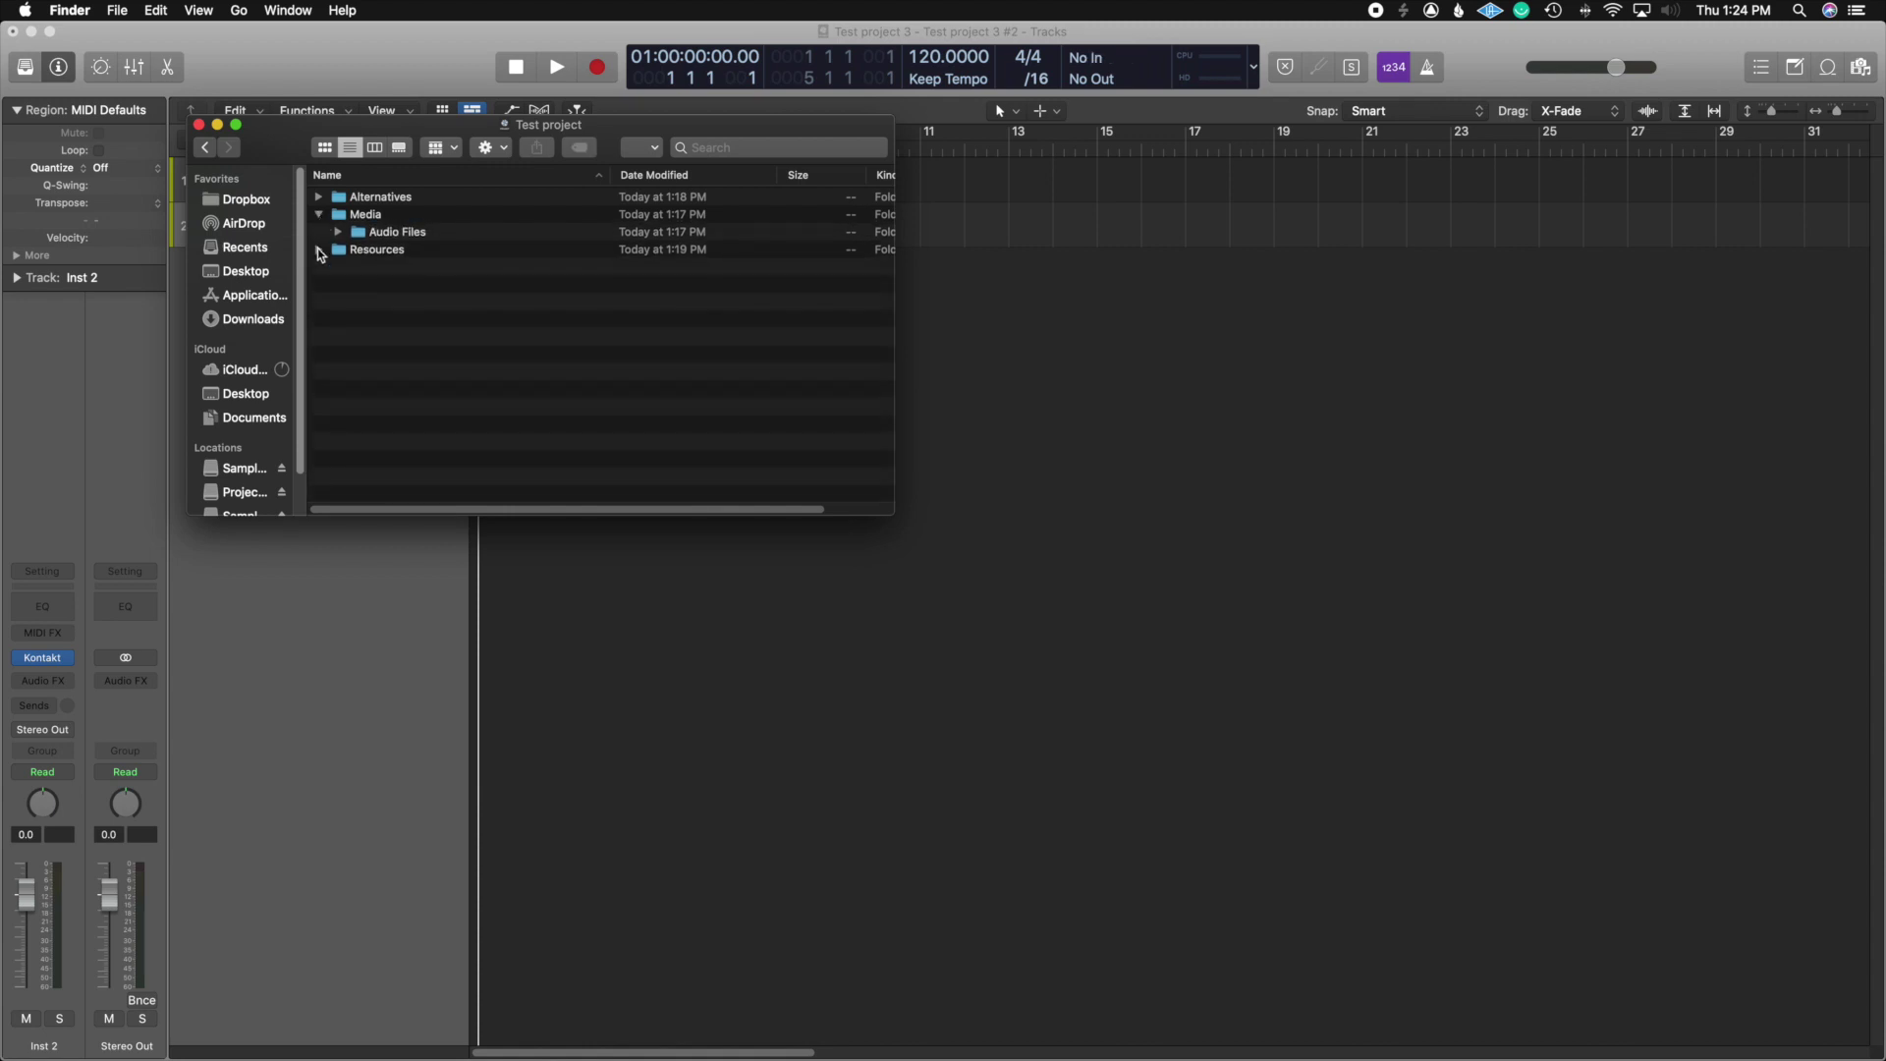
left_click(319, 249)
left_click(318, 197)
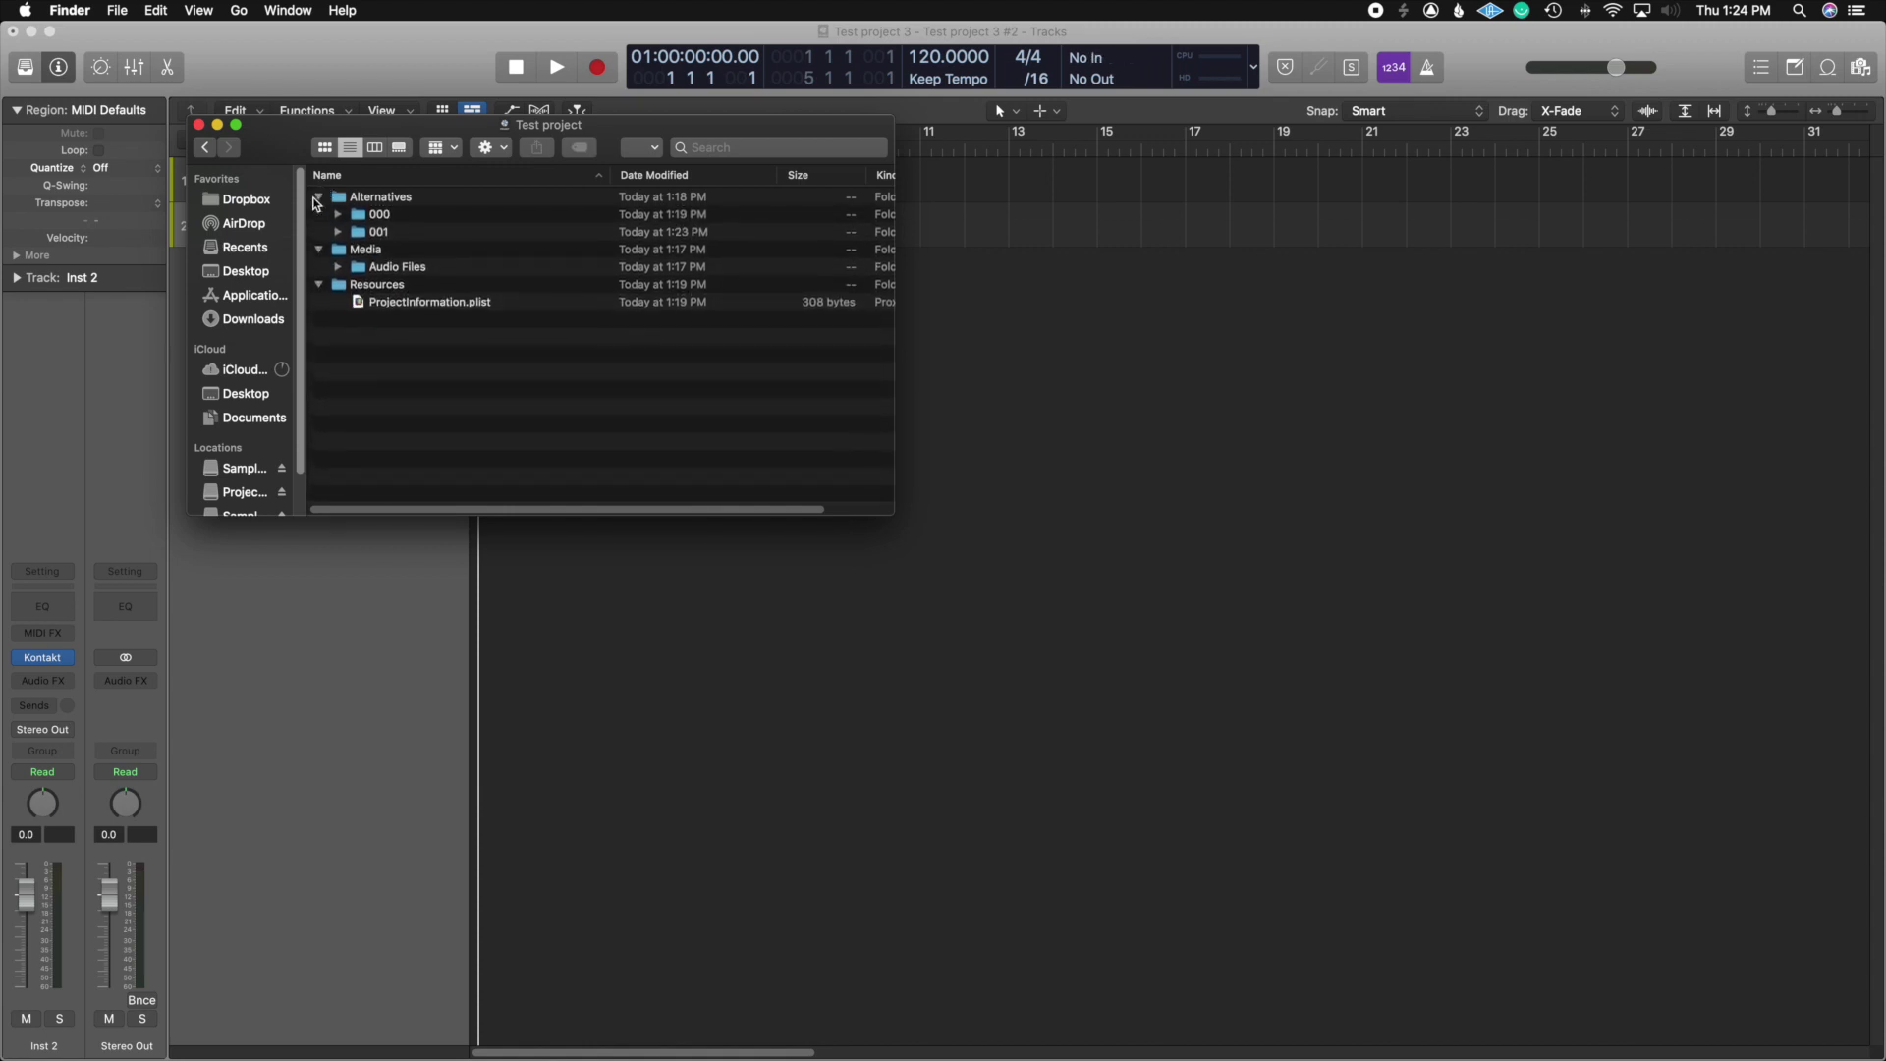
Step: Return to Logic Pro X, review the project Clean Up options, and dismiss them without cleaning up
left_click(970, 464)
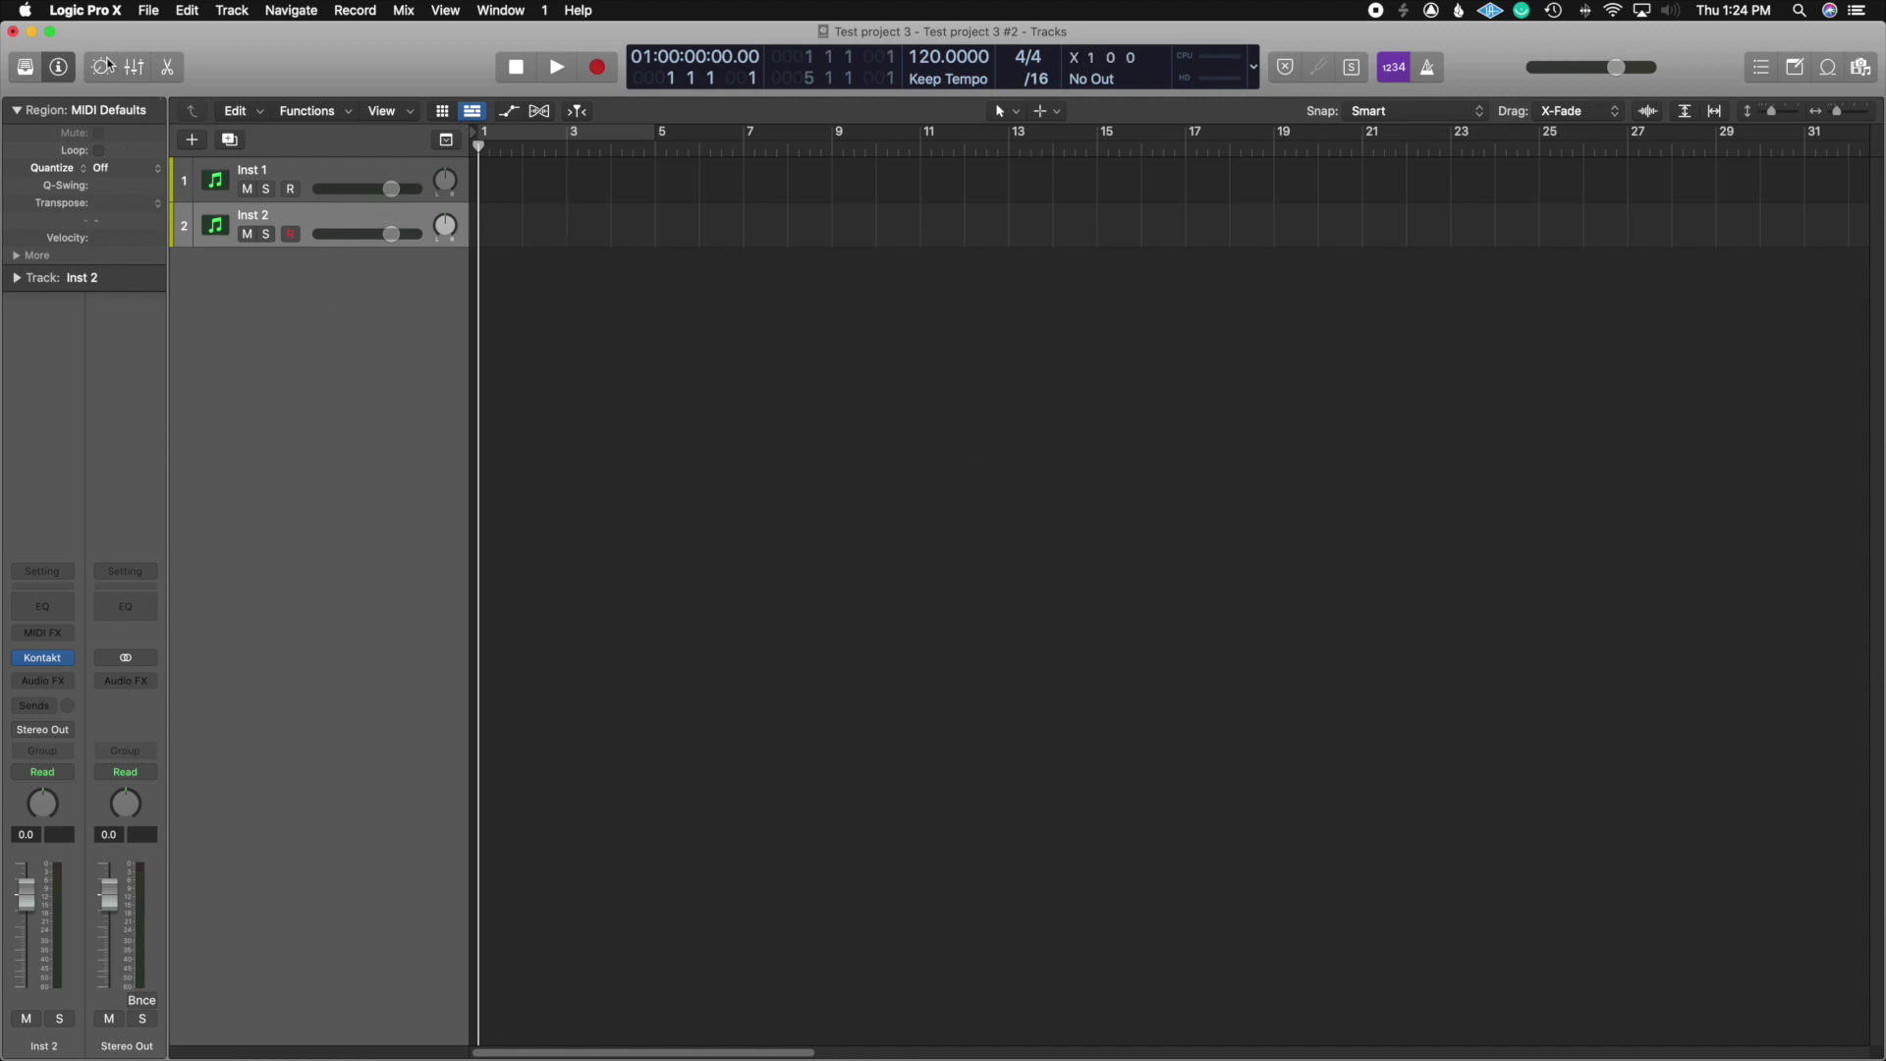
left_click(149, 14)
mouse_move(271, 253)
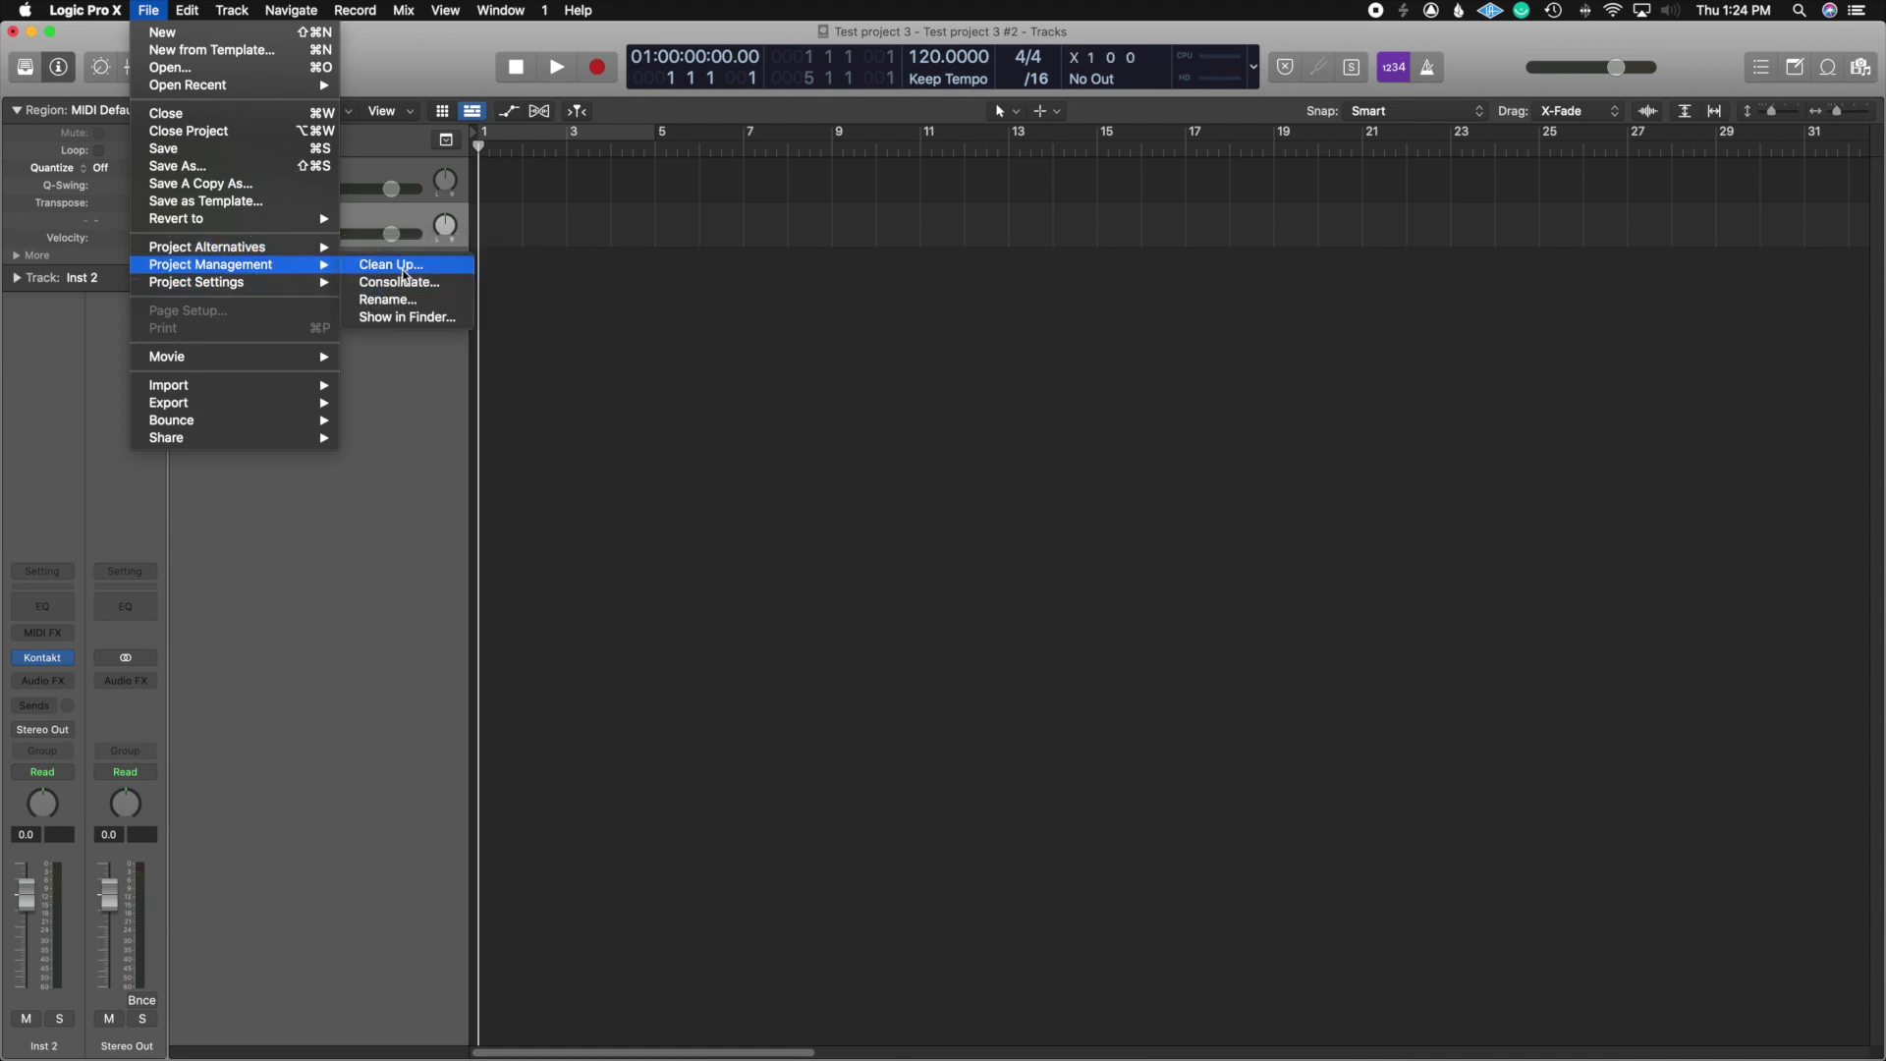
left_click(406, 272)
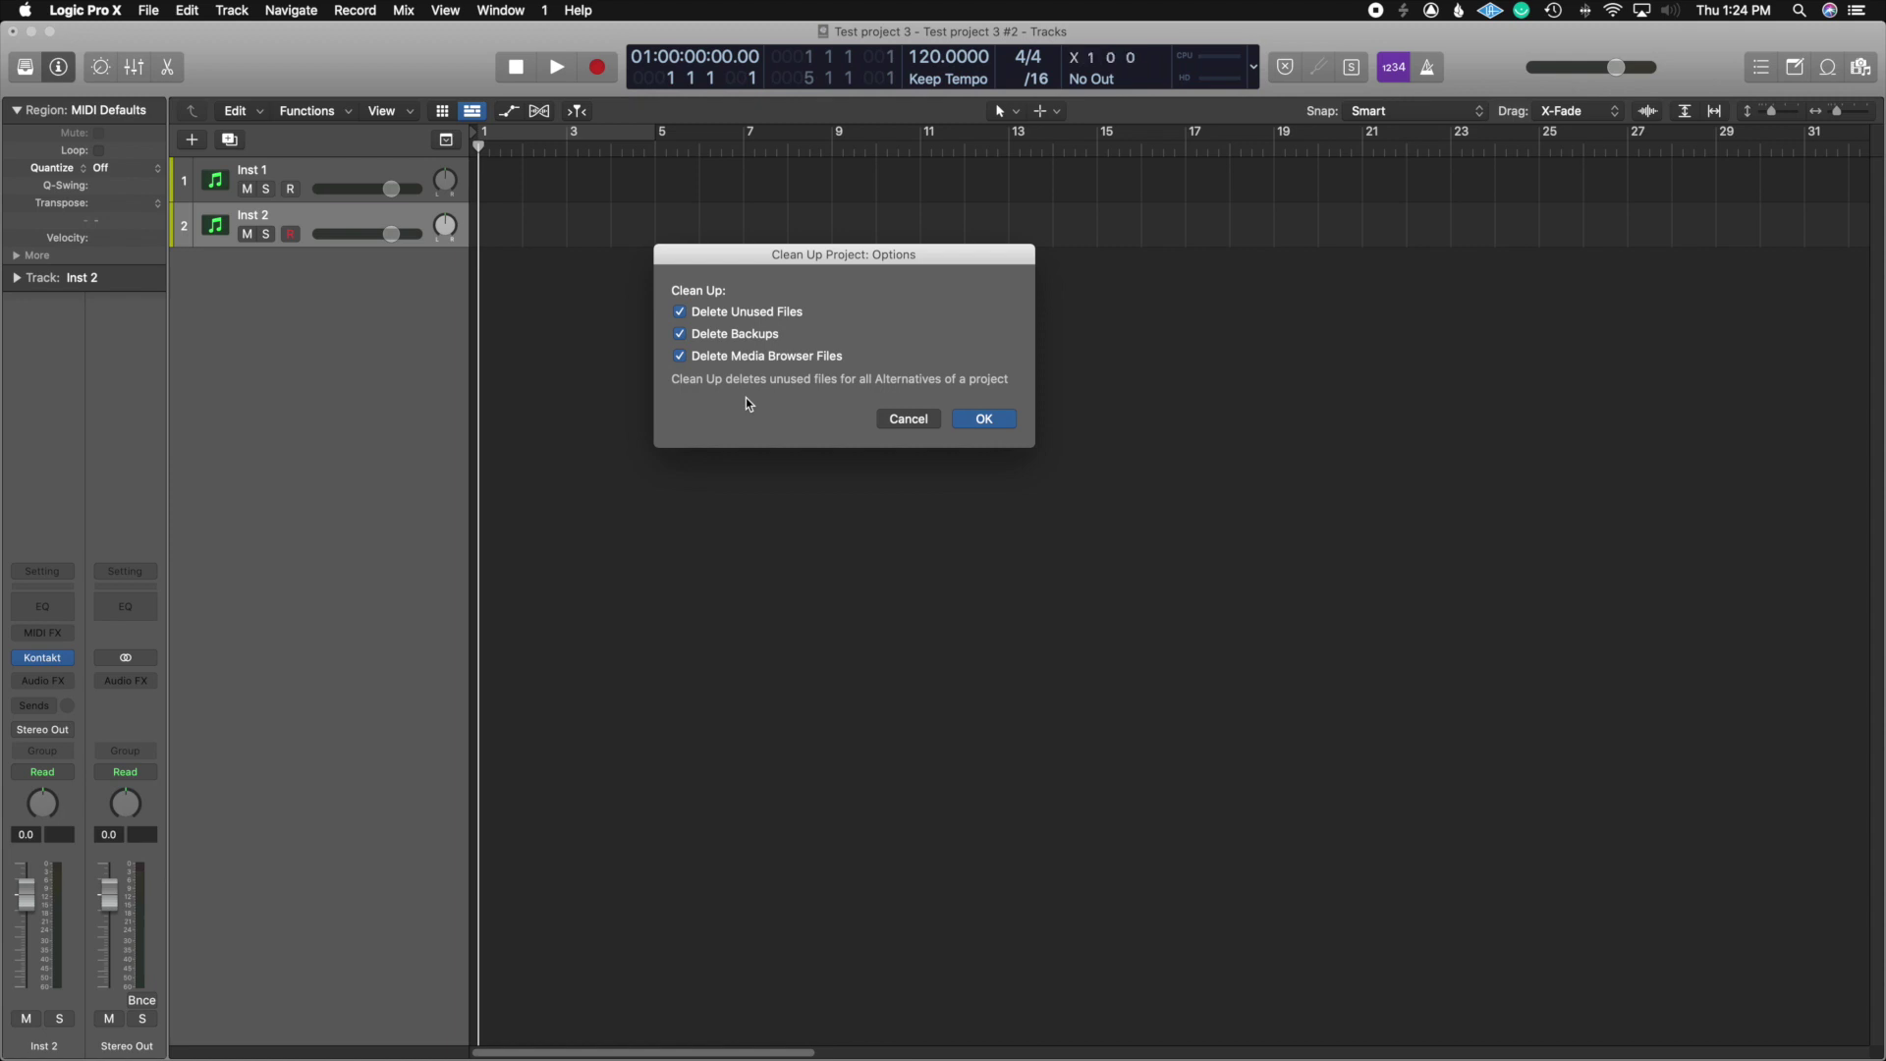
left_click(912, 420)
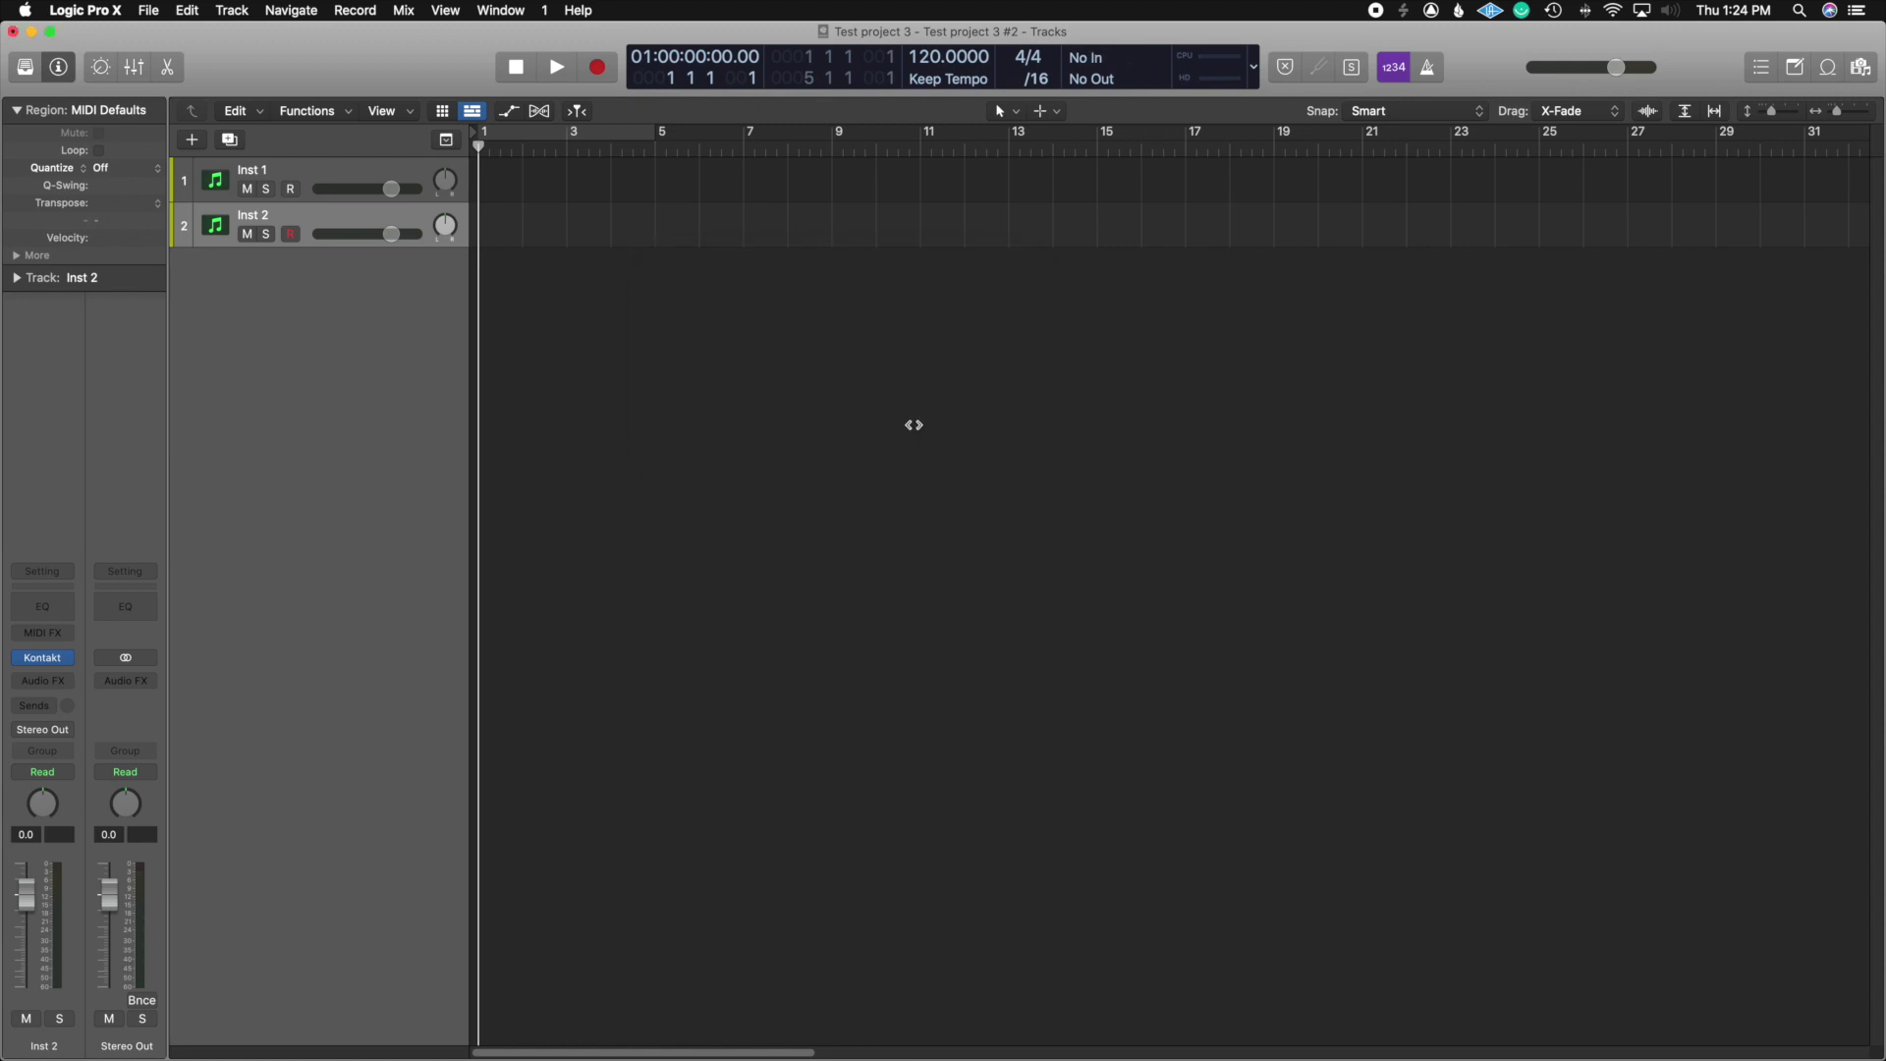
Step: Review the asset options for consolidating Test project 3 and dismiss them without consolidating
left_click(148, 9)
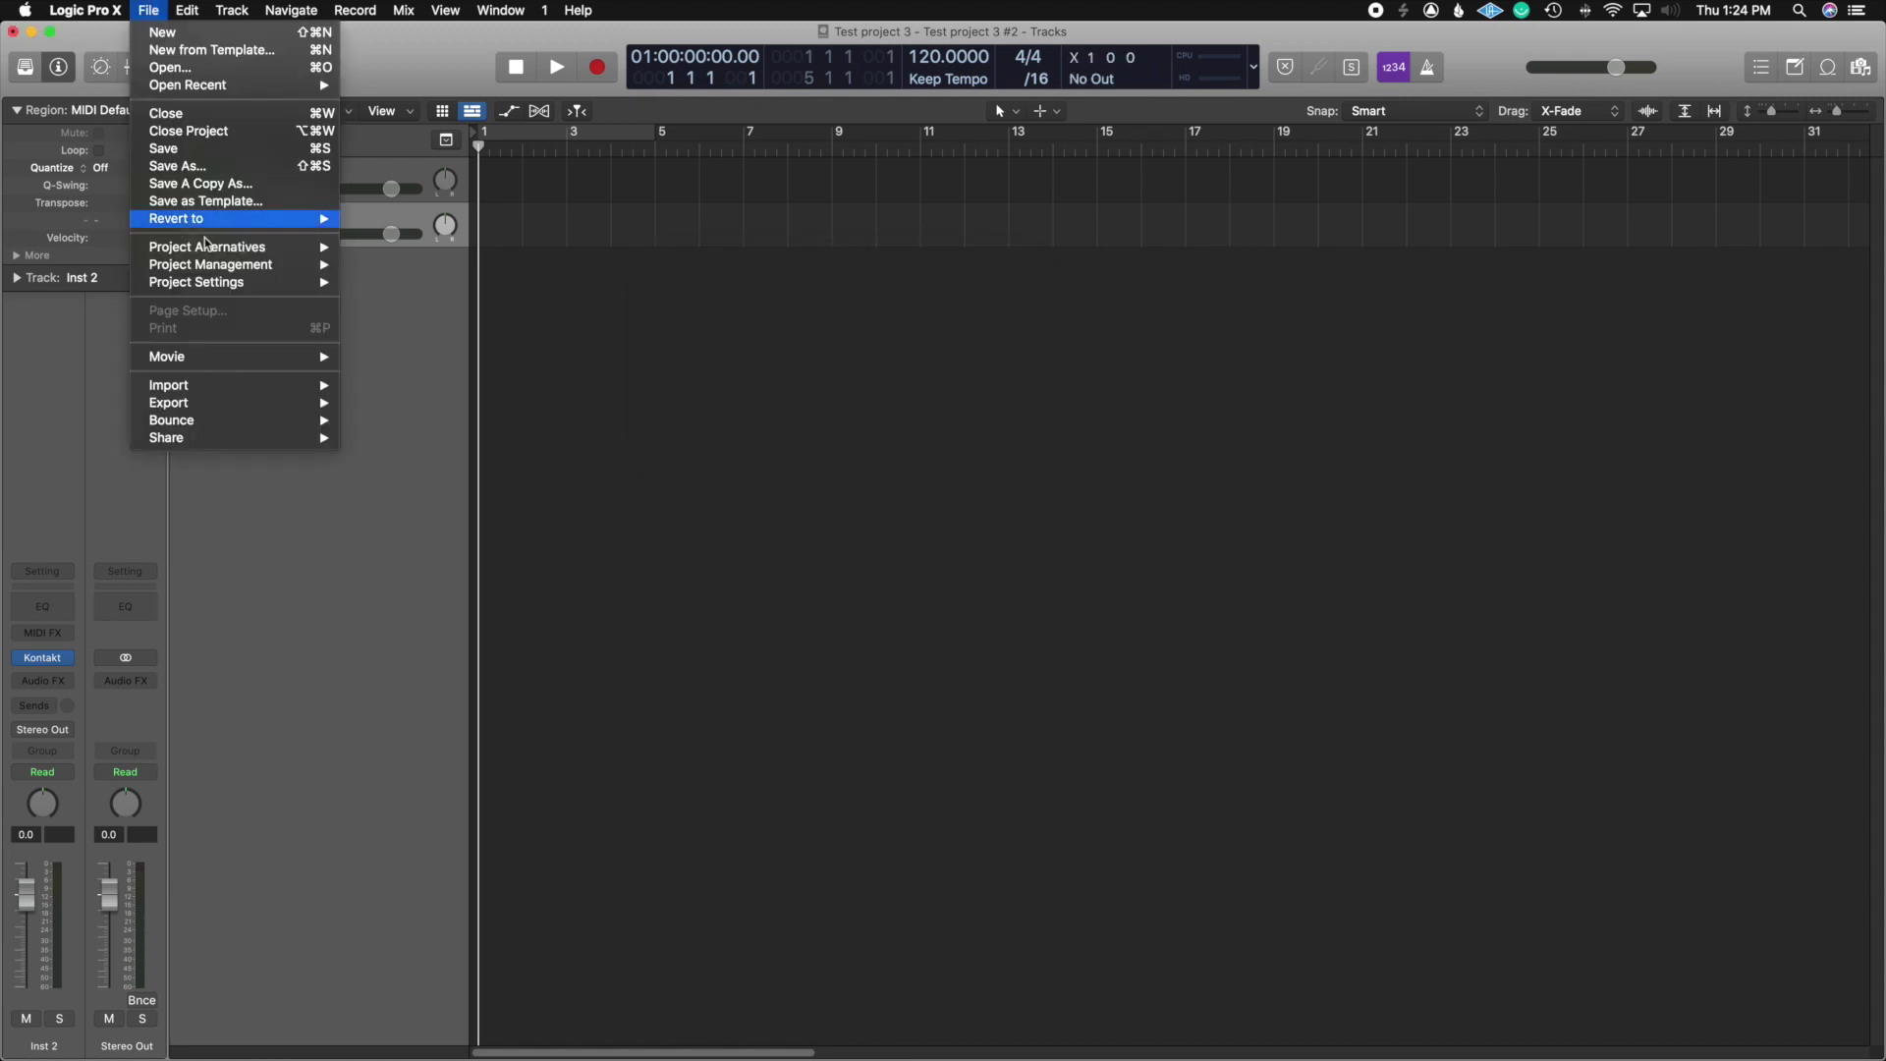
left_click(369, 286)
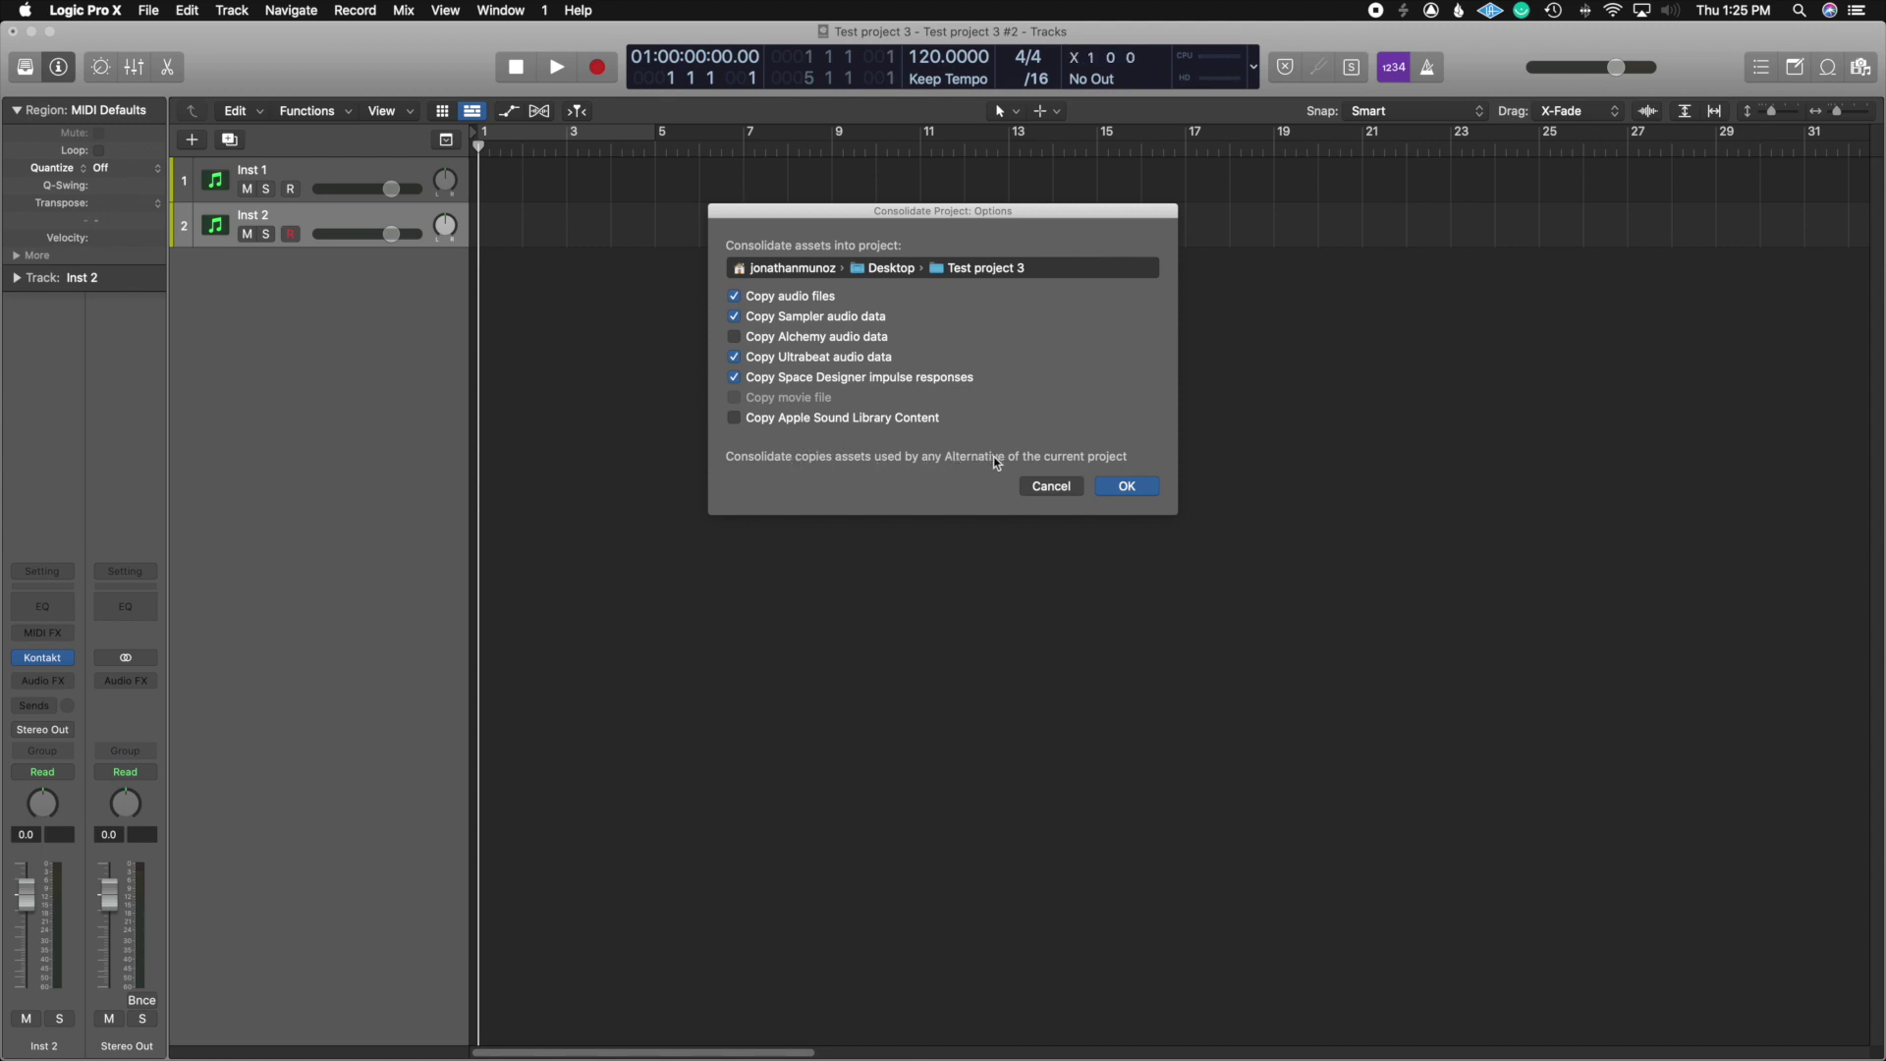
left_click(1049, 485)
left_click(148, 10)
mouse_move(265, 251)
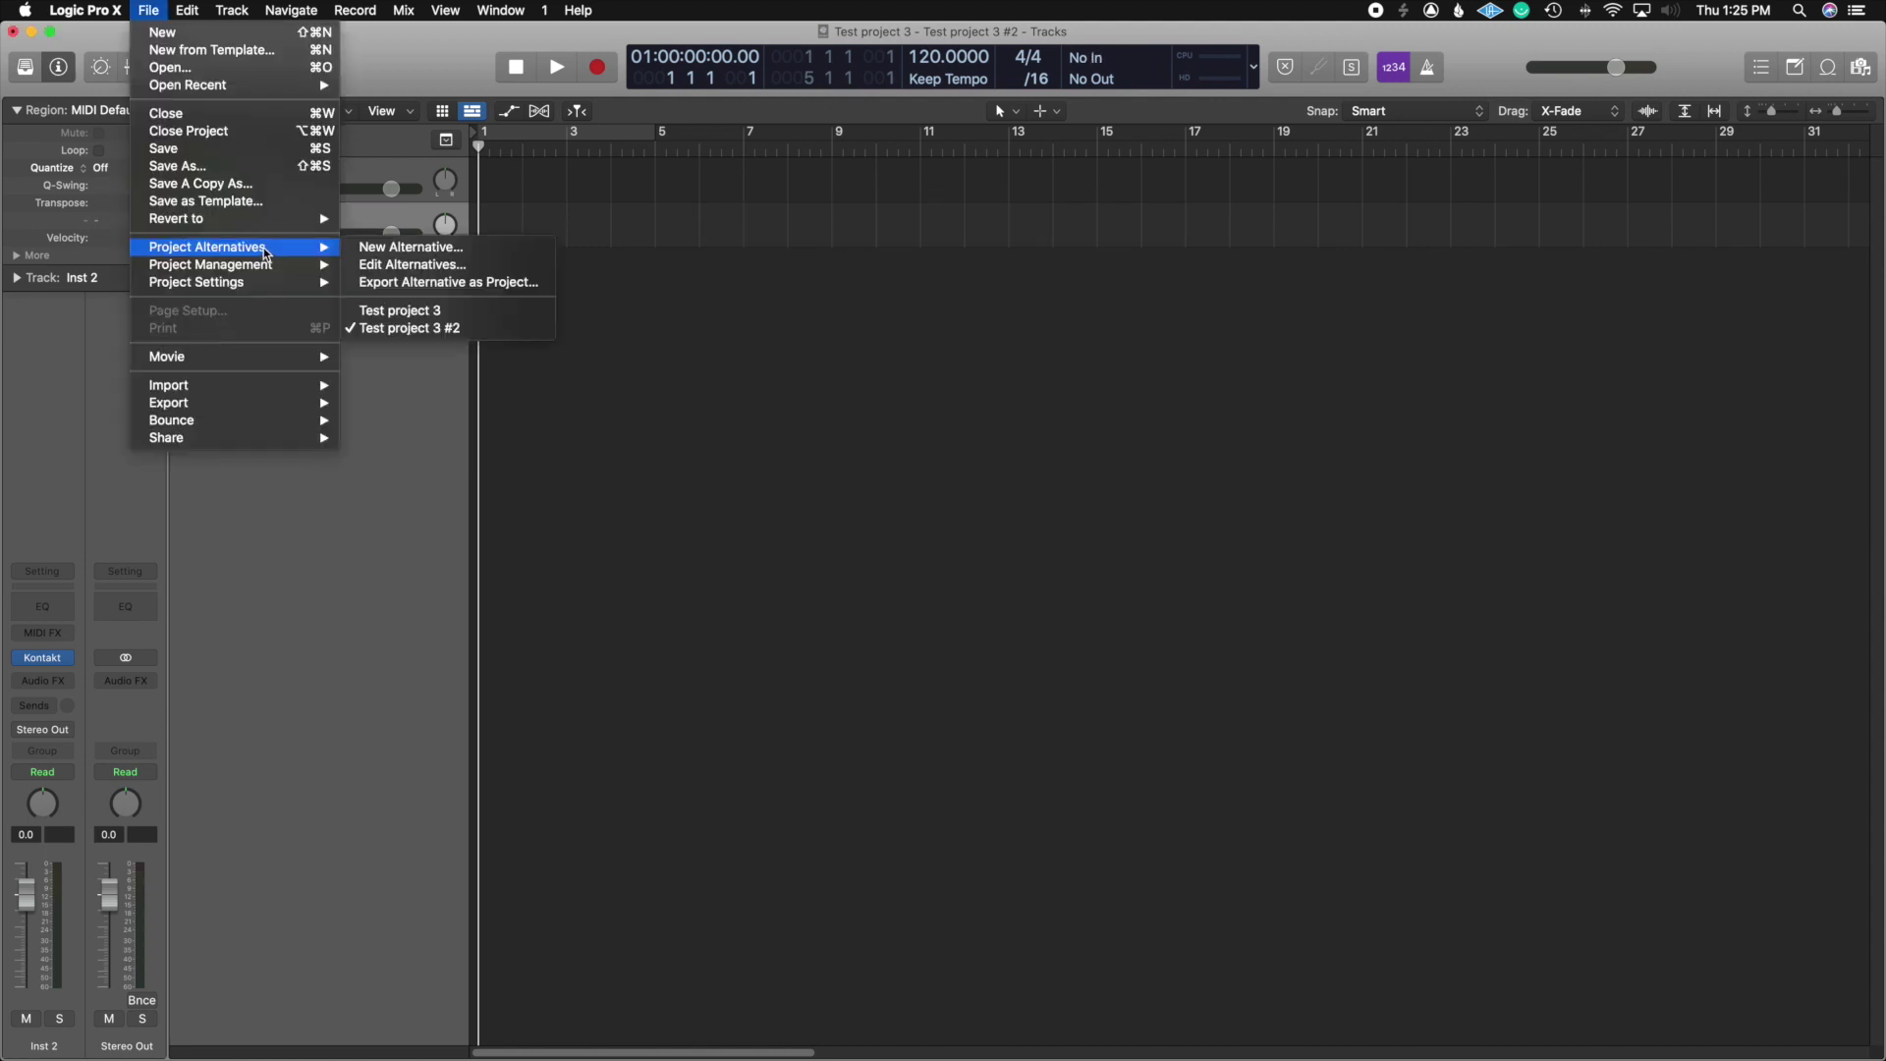
left_click(411, 248)
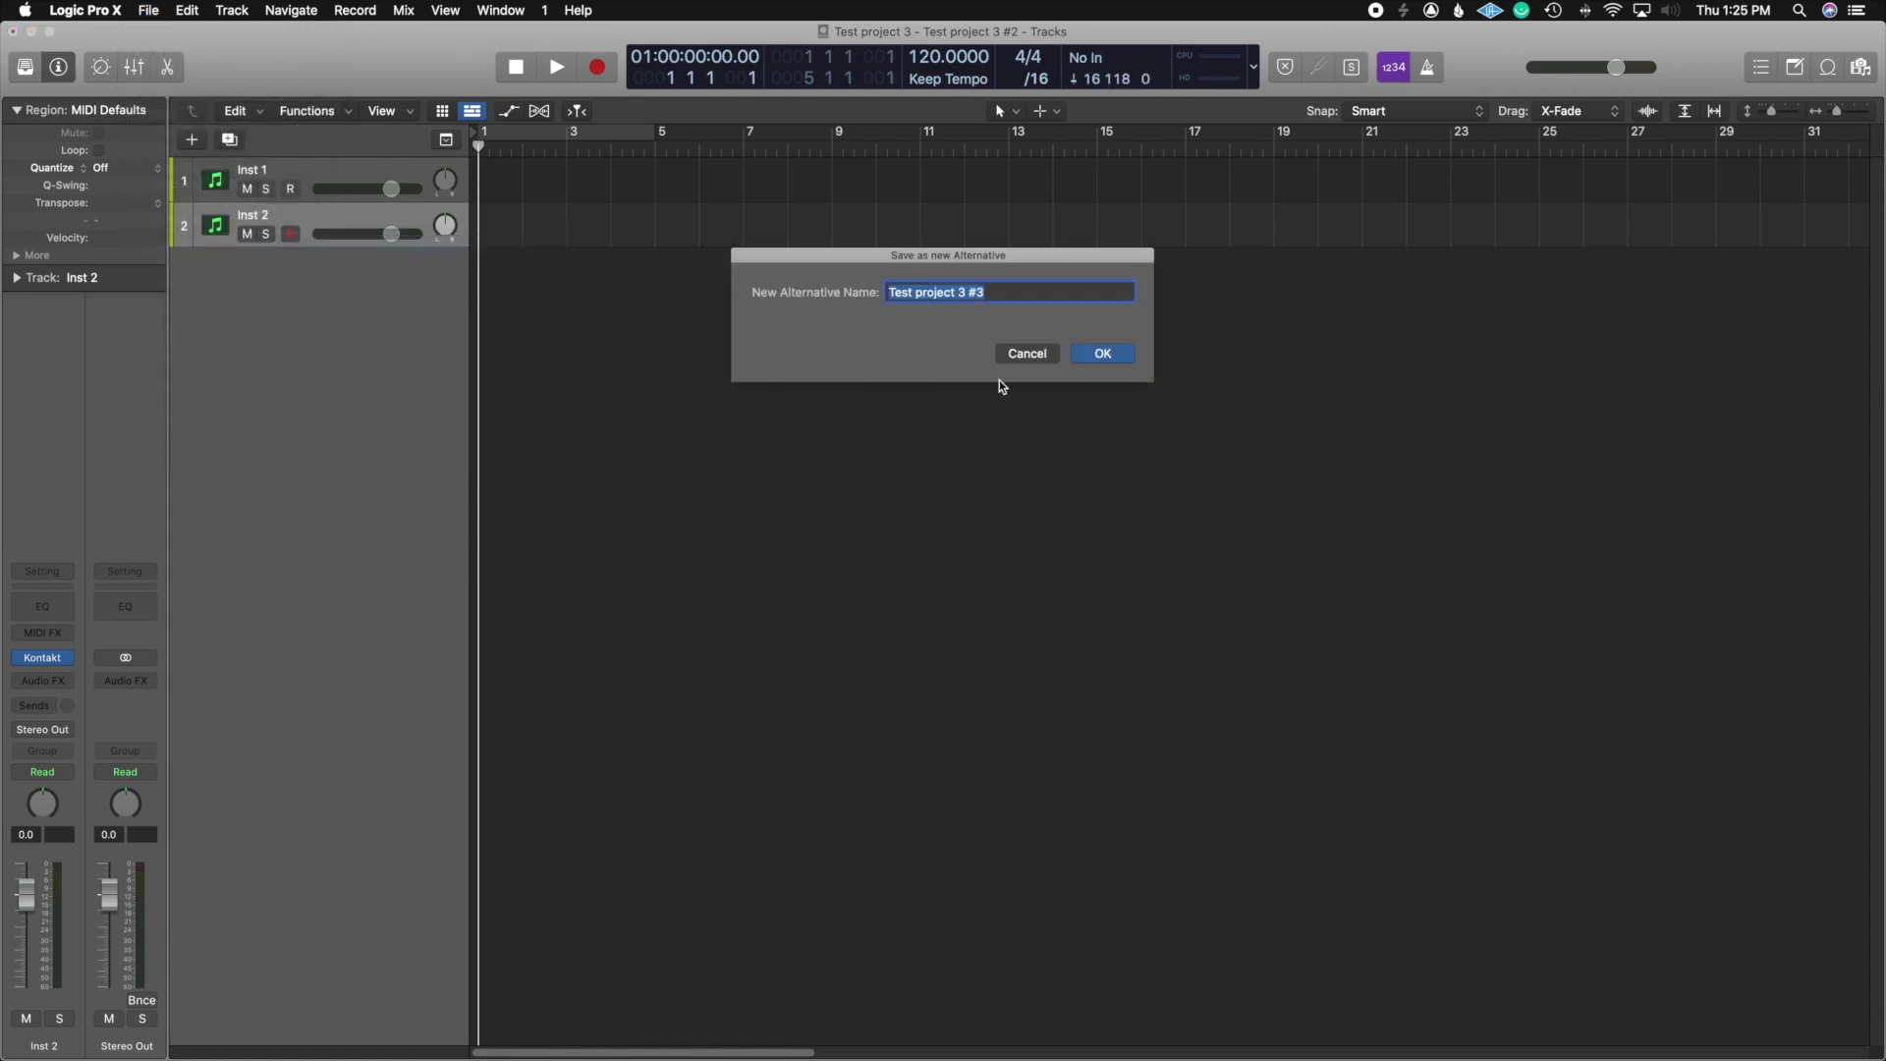
left_click(1017, 355)
Step: Review the list of project alternatives for Test project 3 in an enlarged edit window, and close it without renaming or removing any
left_click(148, 10)
mouse_move(270, 253)
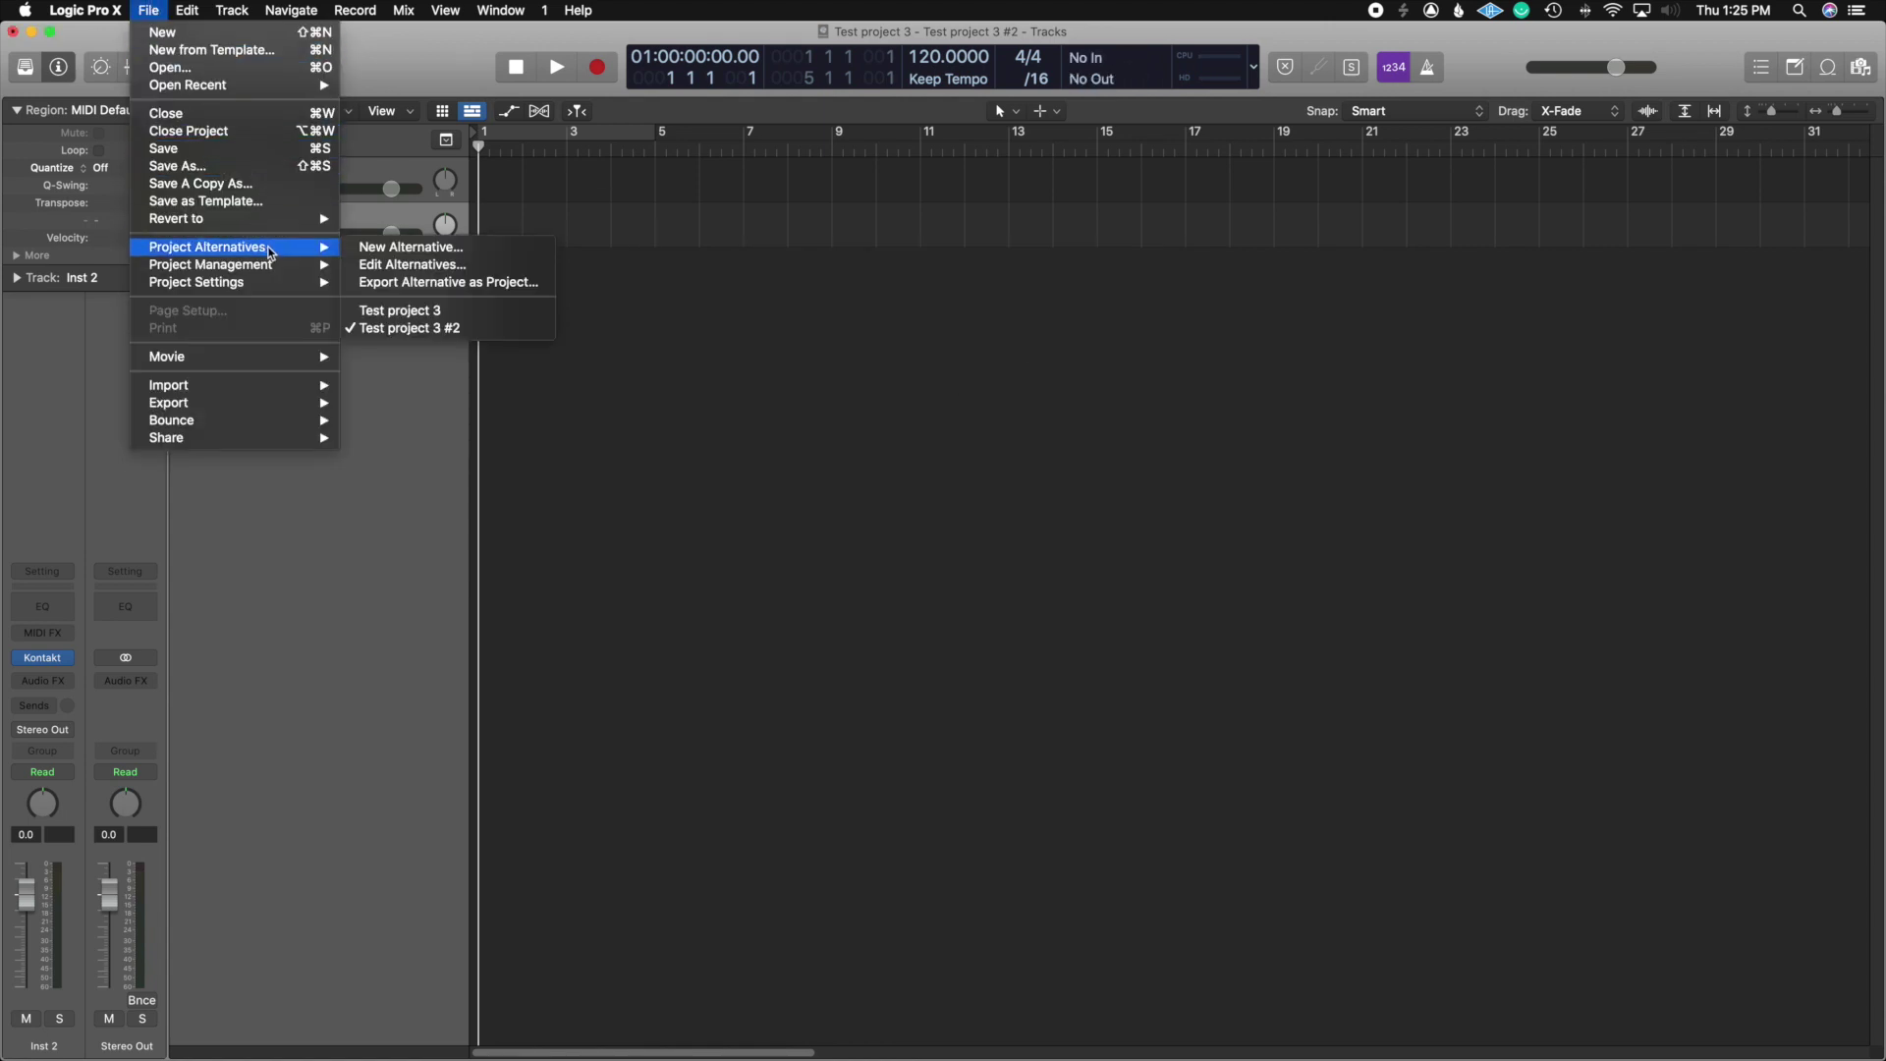
left_click(380, 266)
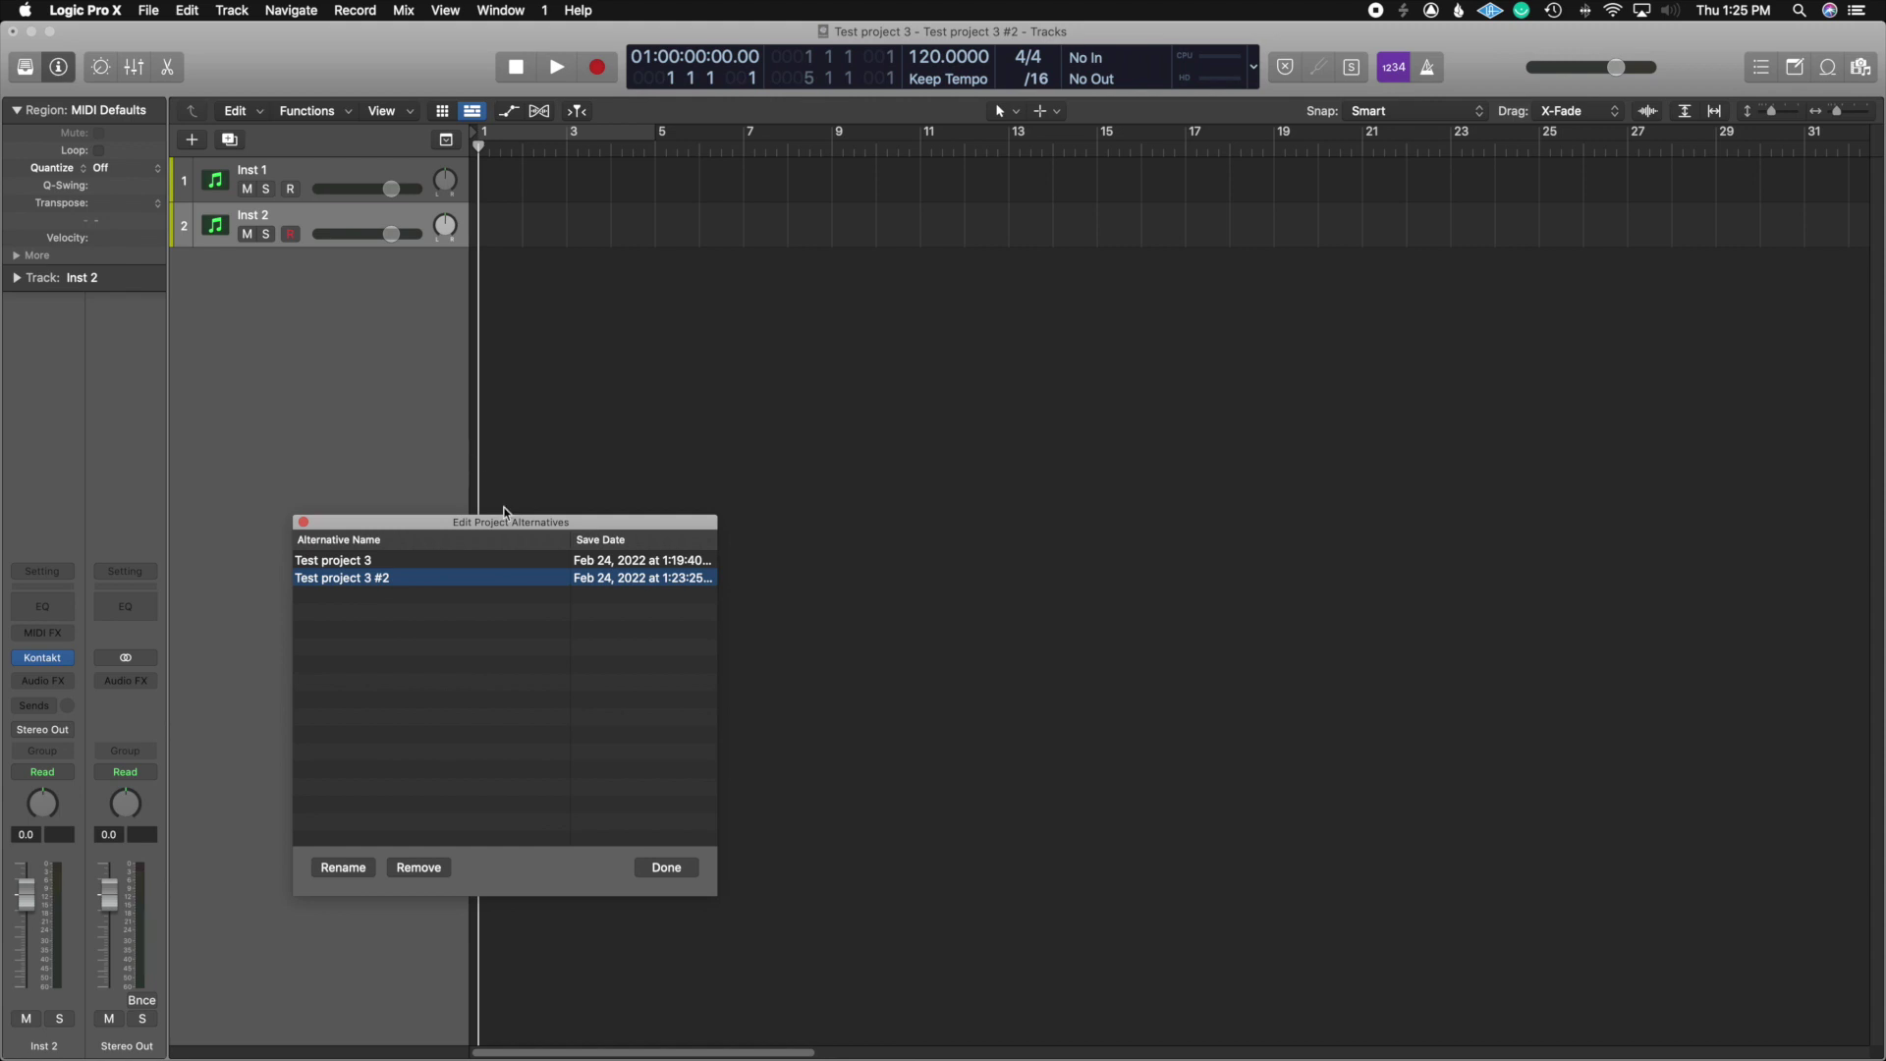
left_click_drag(505, 509, 735, 168)
left_click_drag(926, 579, 1188, 755)
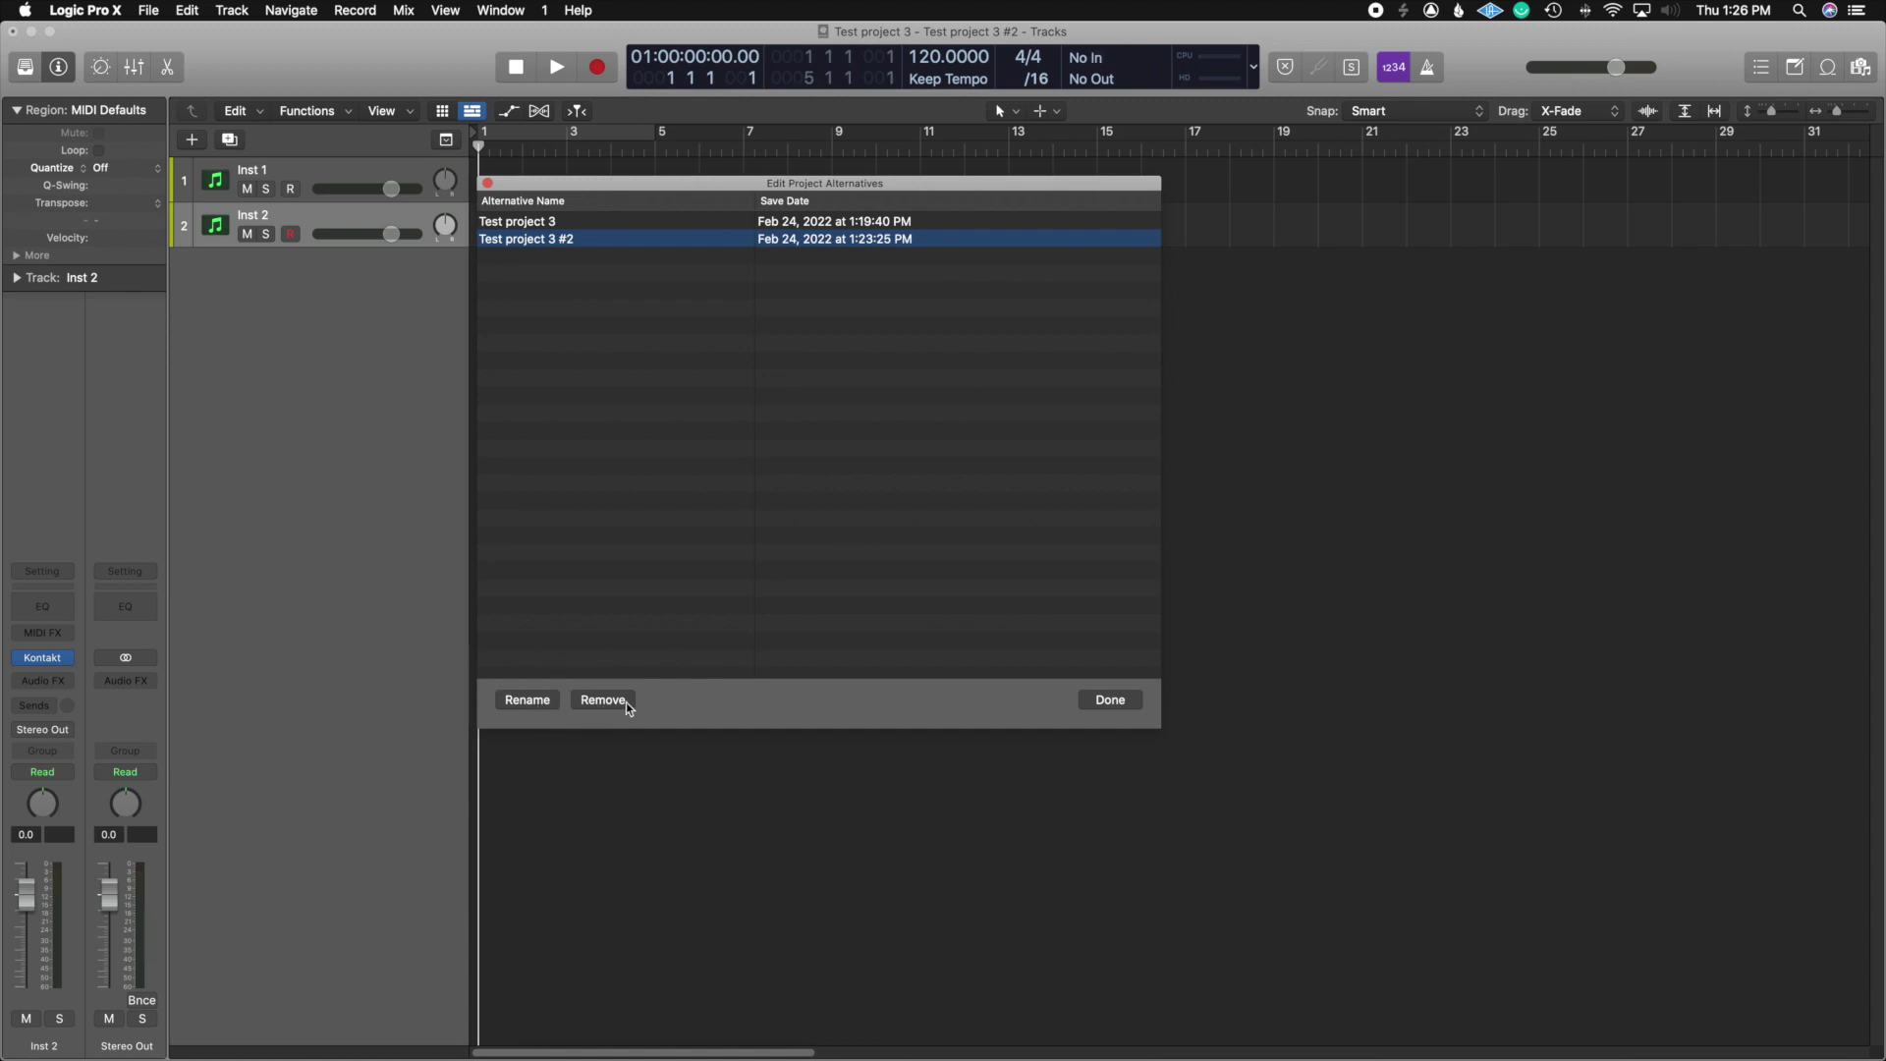
left_click(1111, 701)
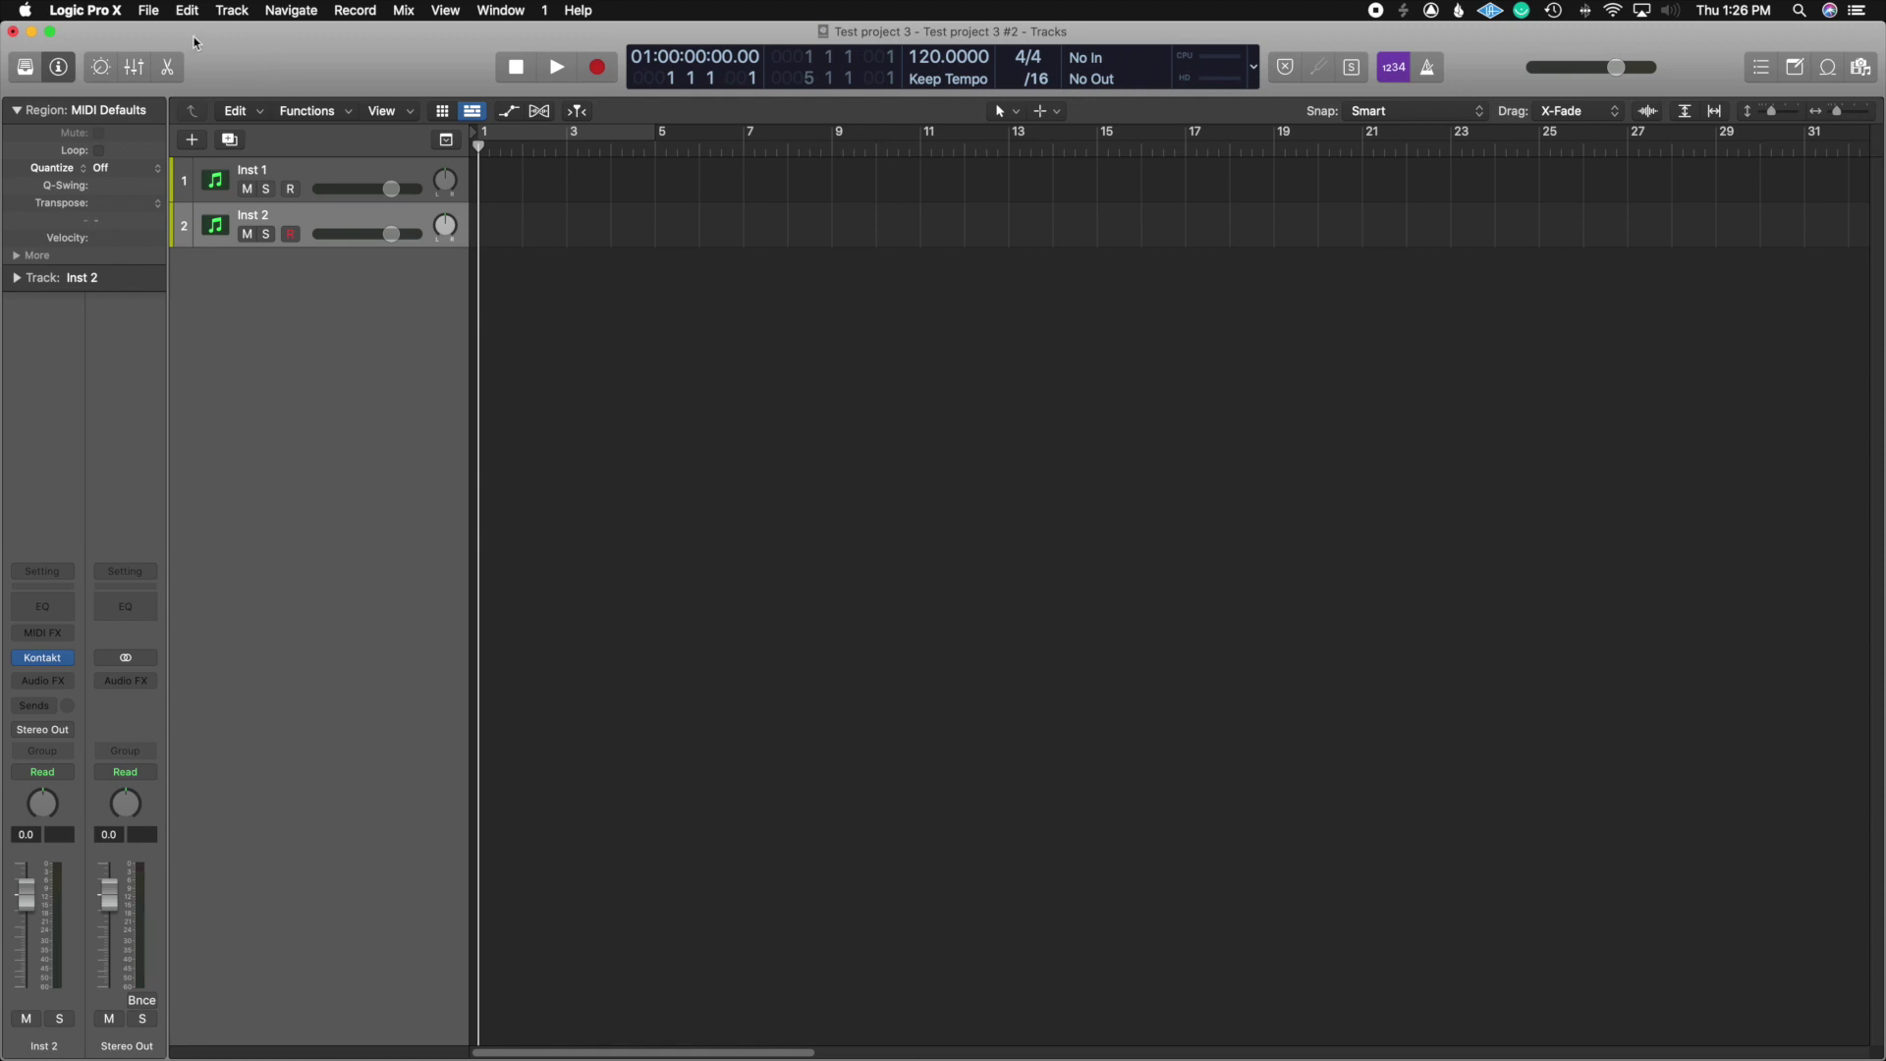
left_click(149, 9)
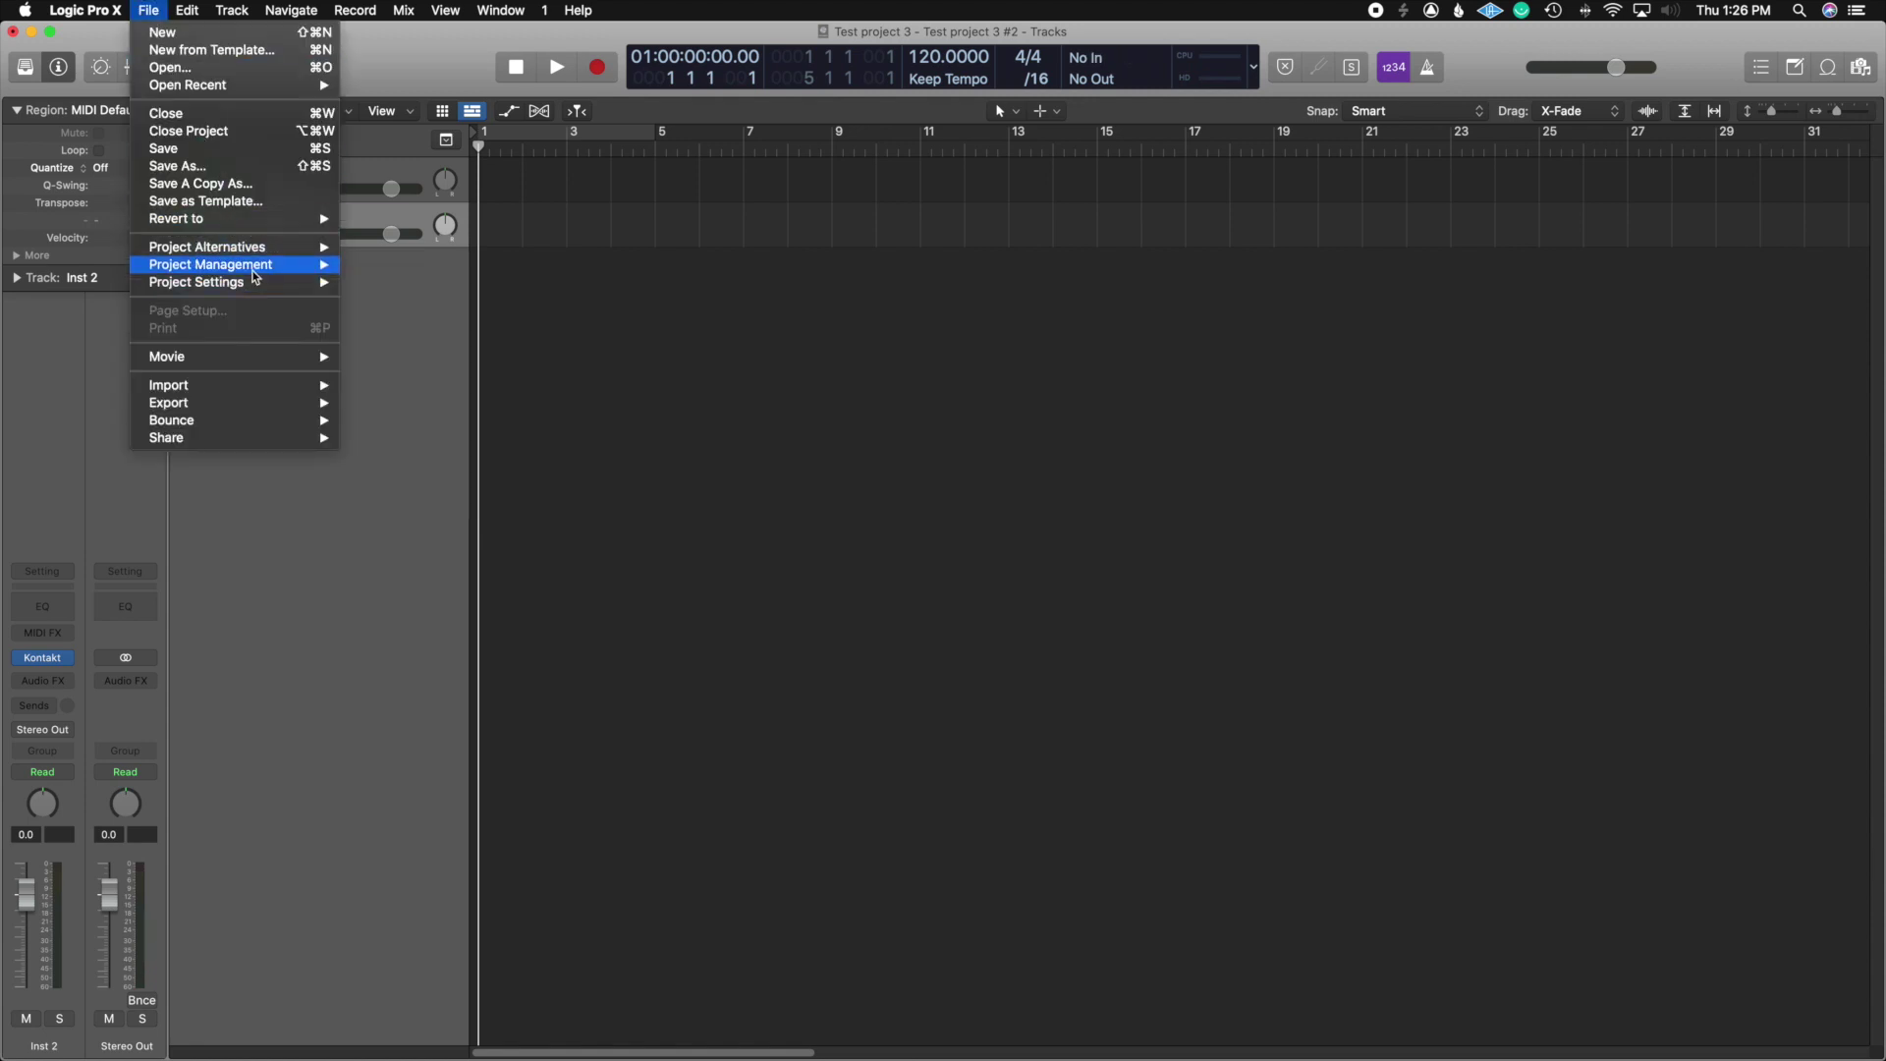
mouse_move(255, 278)
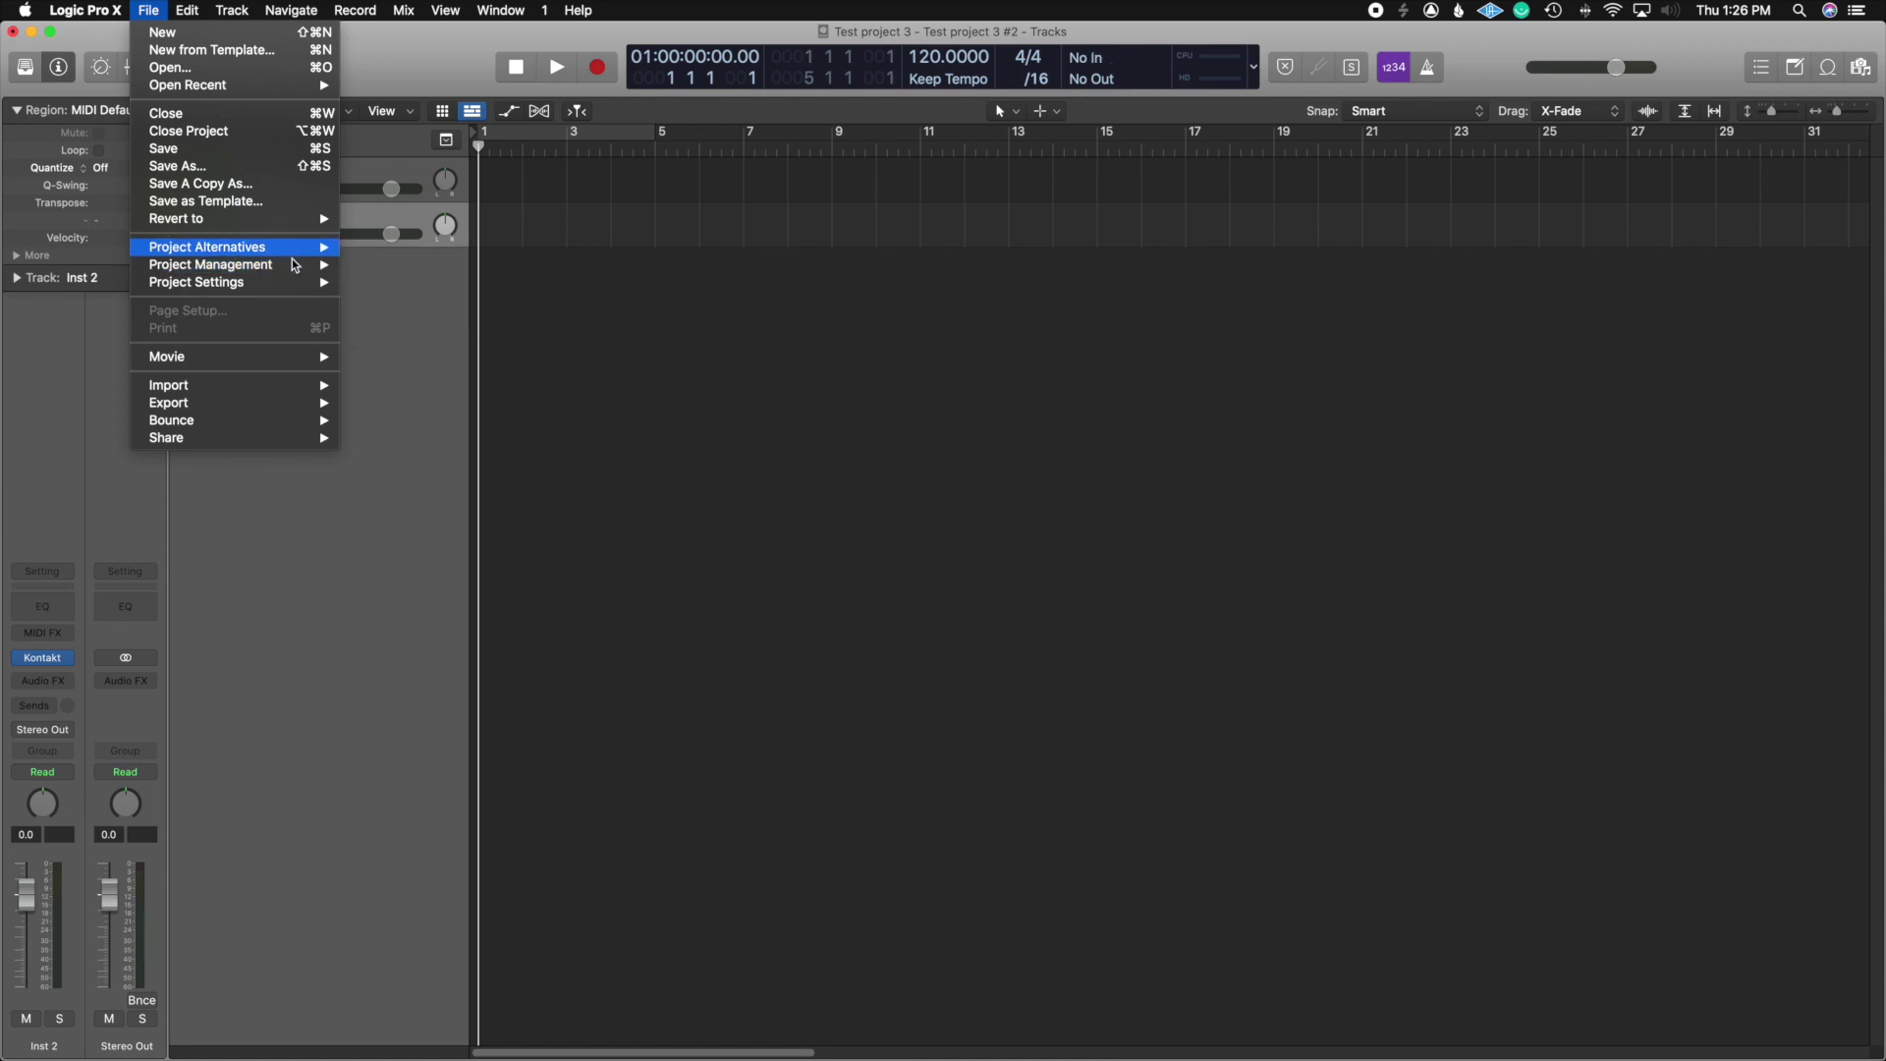
left_click(375, 395)
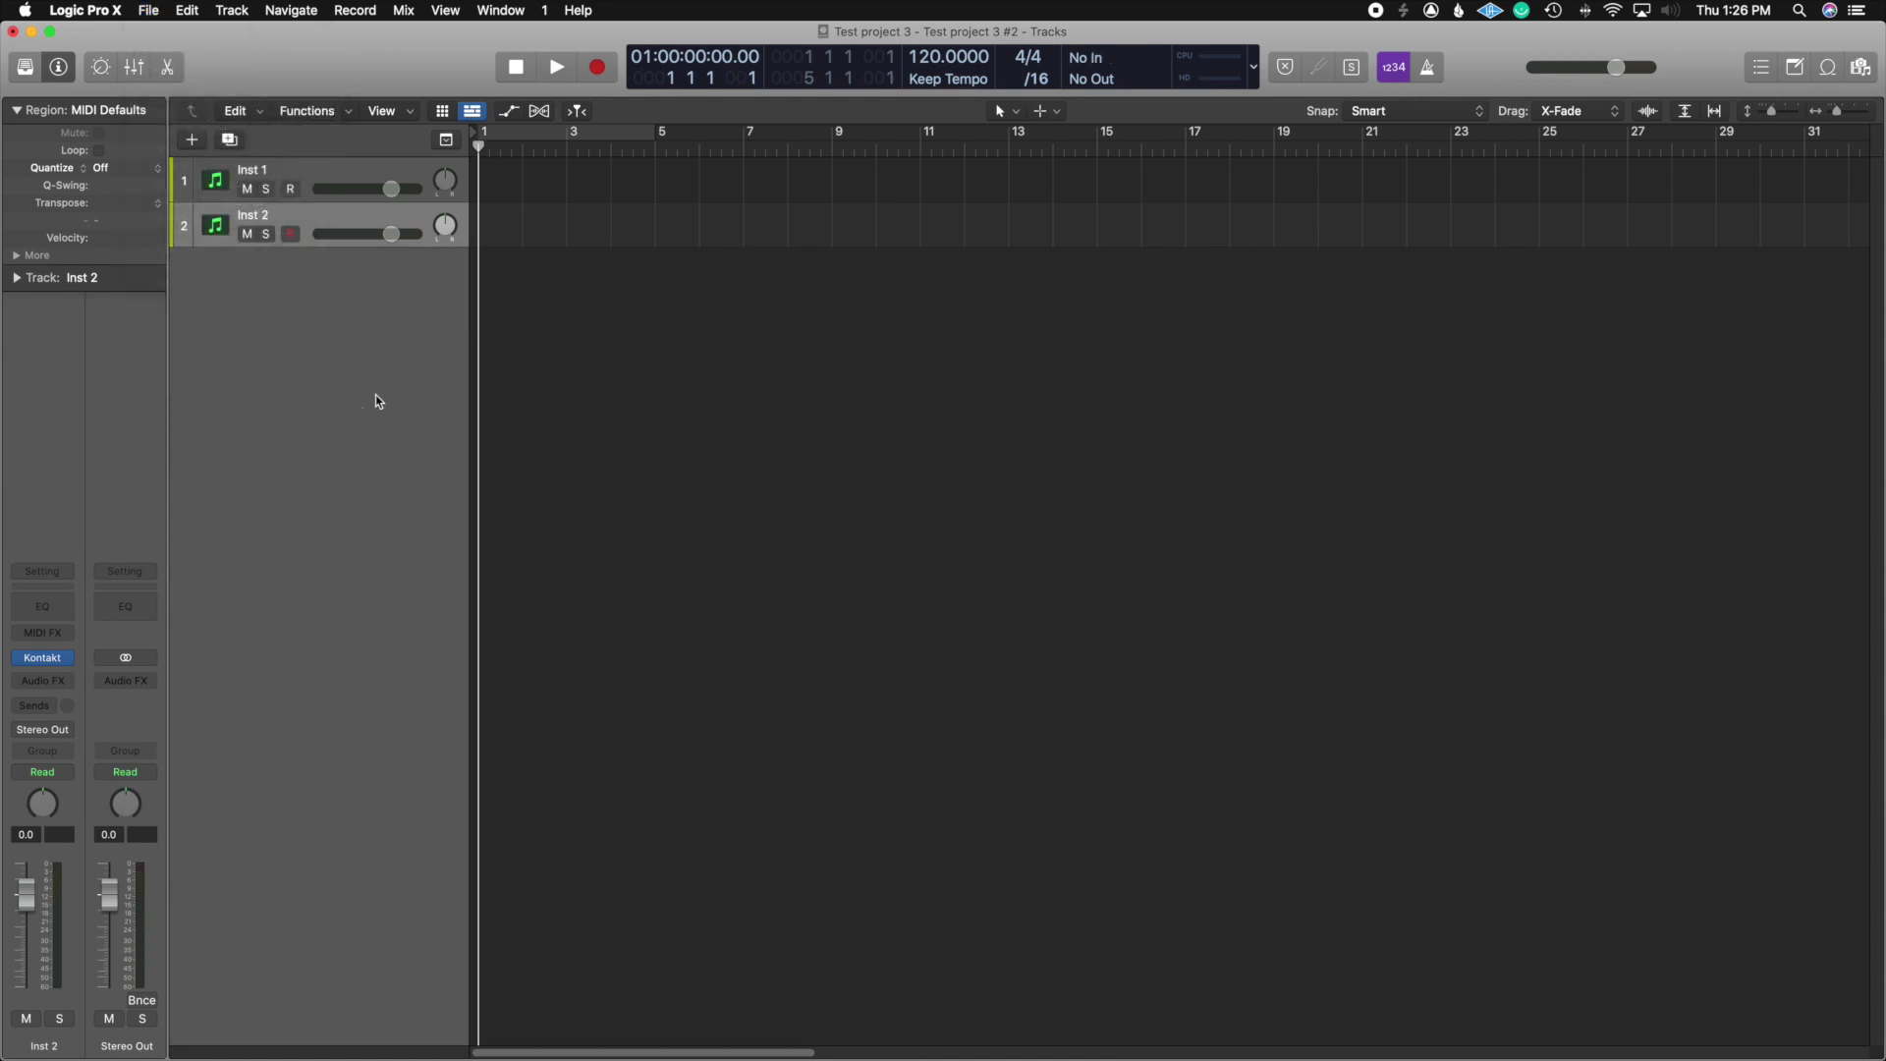